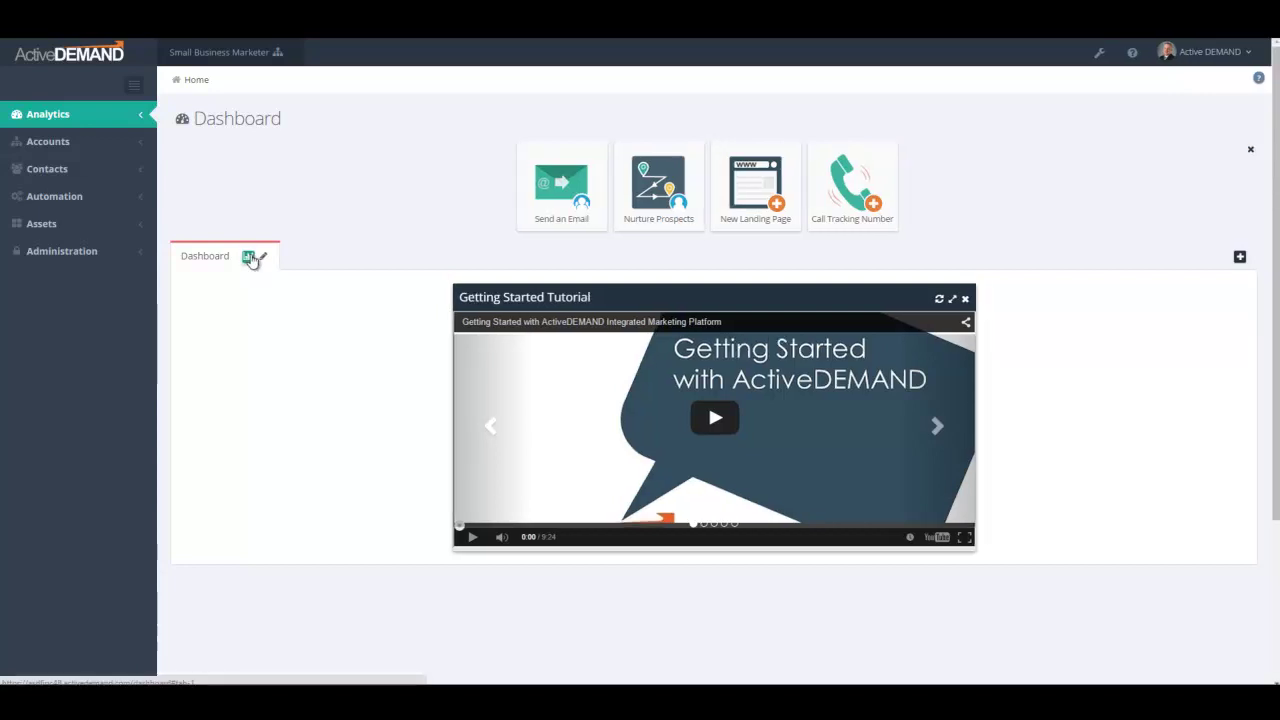
Step: Add the Map widget to the Dashboard tab
click(248, 257)
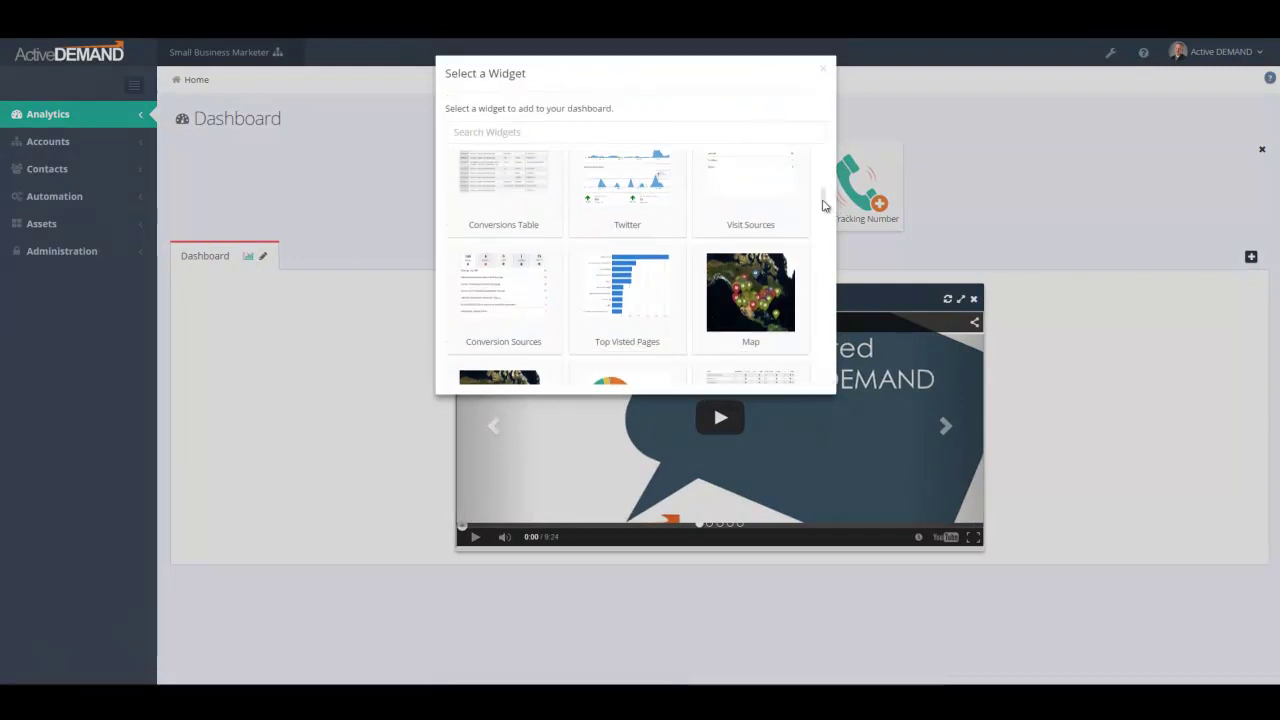
drag(825, 204, 831, 164)
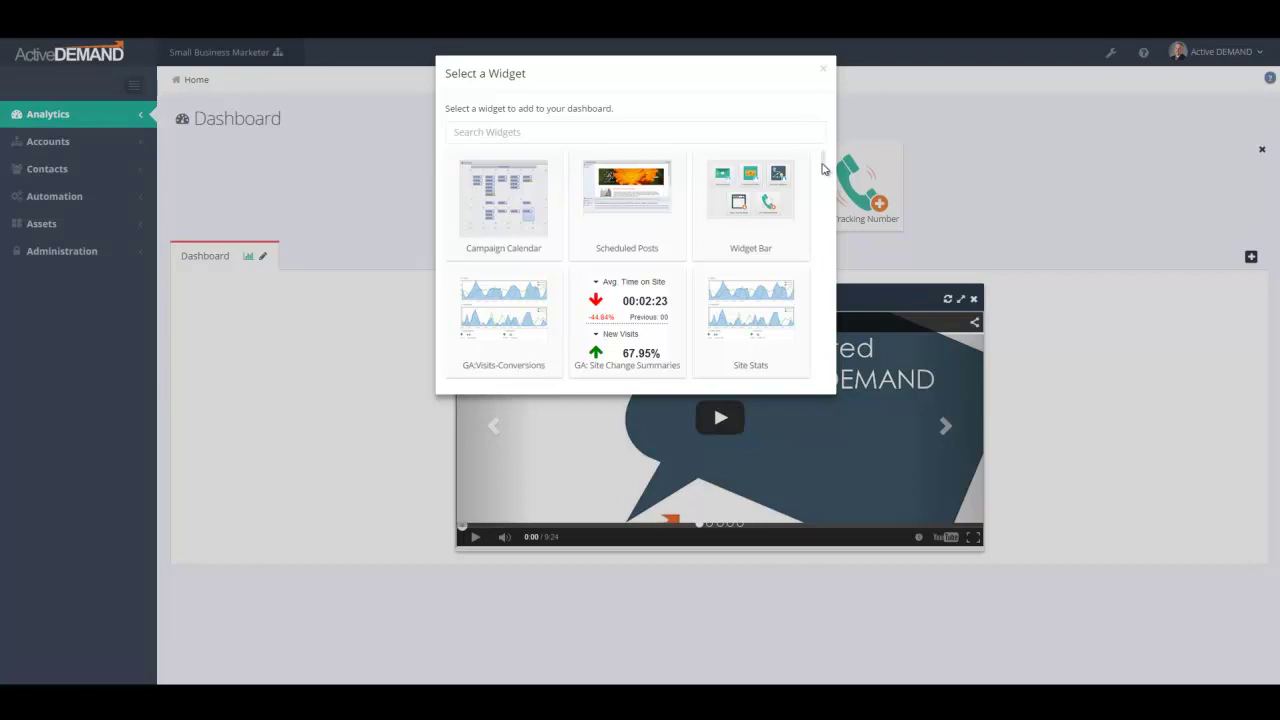
drag(823, 168, 822, 215)
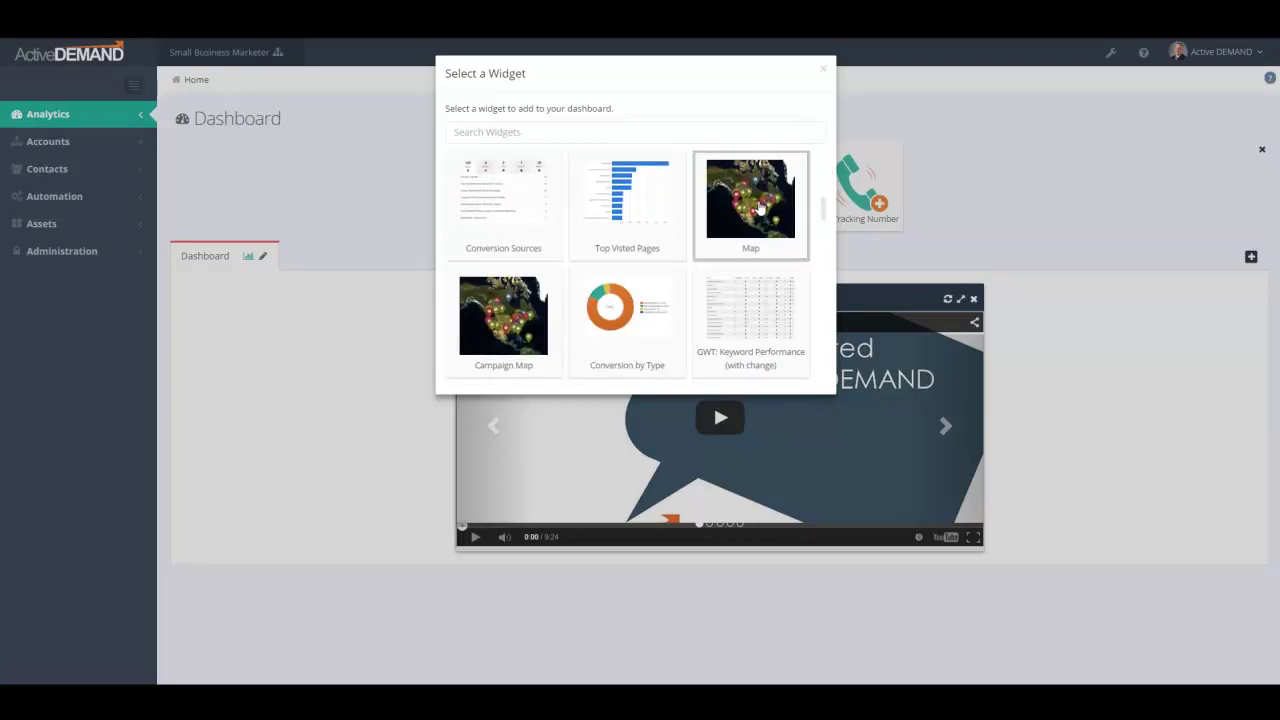
click(757, 210)
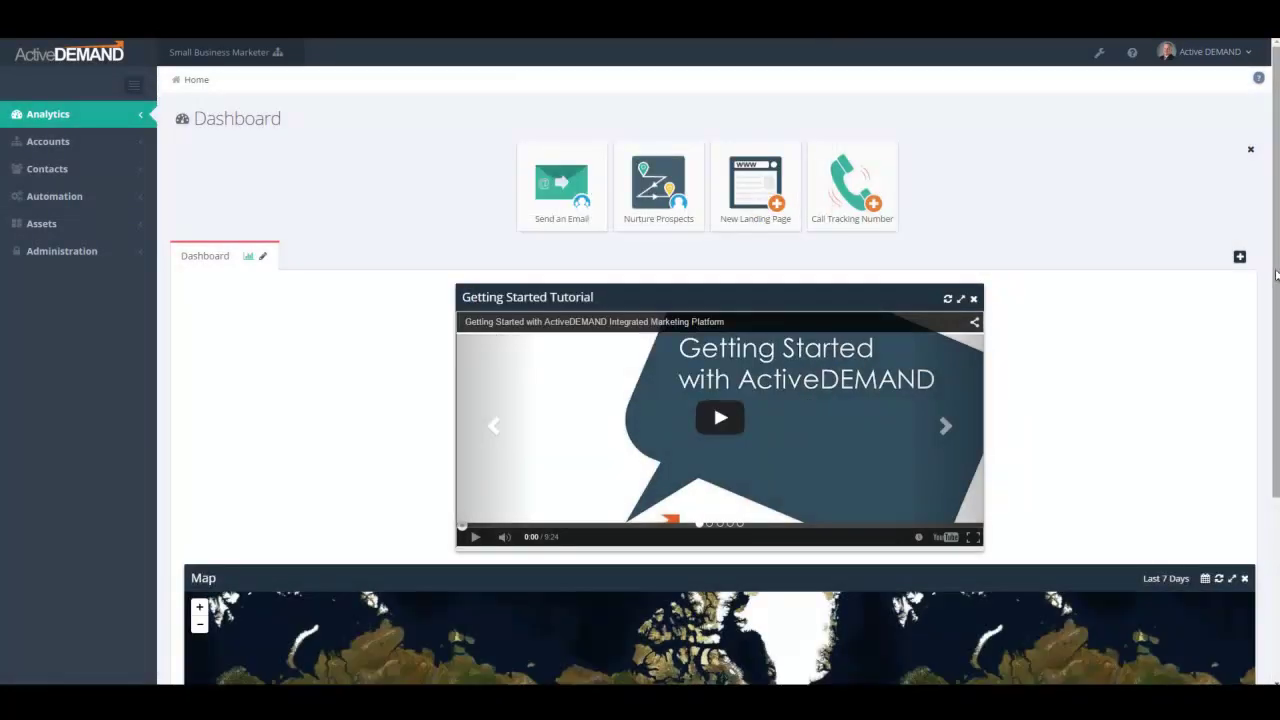
Step: Zoom the Map widget in on North America and check its date range options without changing them
drag(1276, 275, 1276, 432)
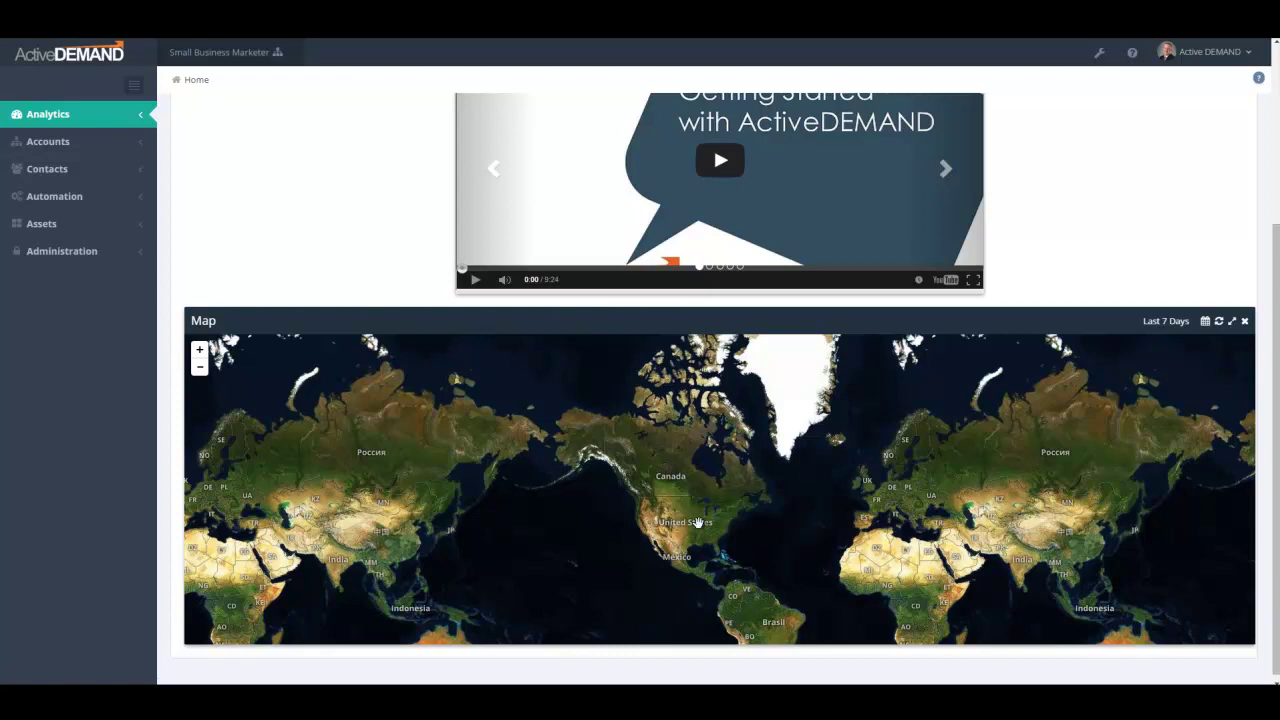
scroll(691, 457, up, 1)
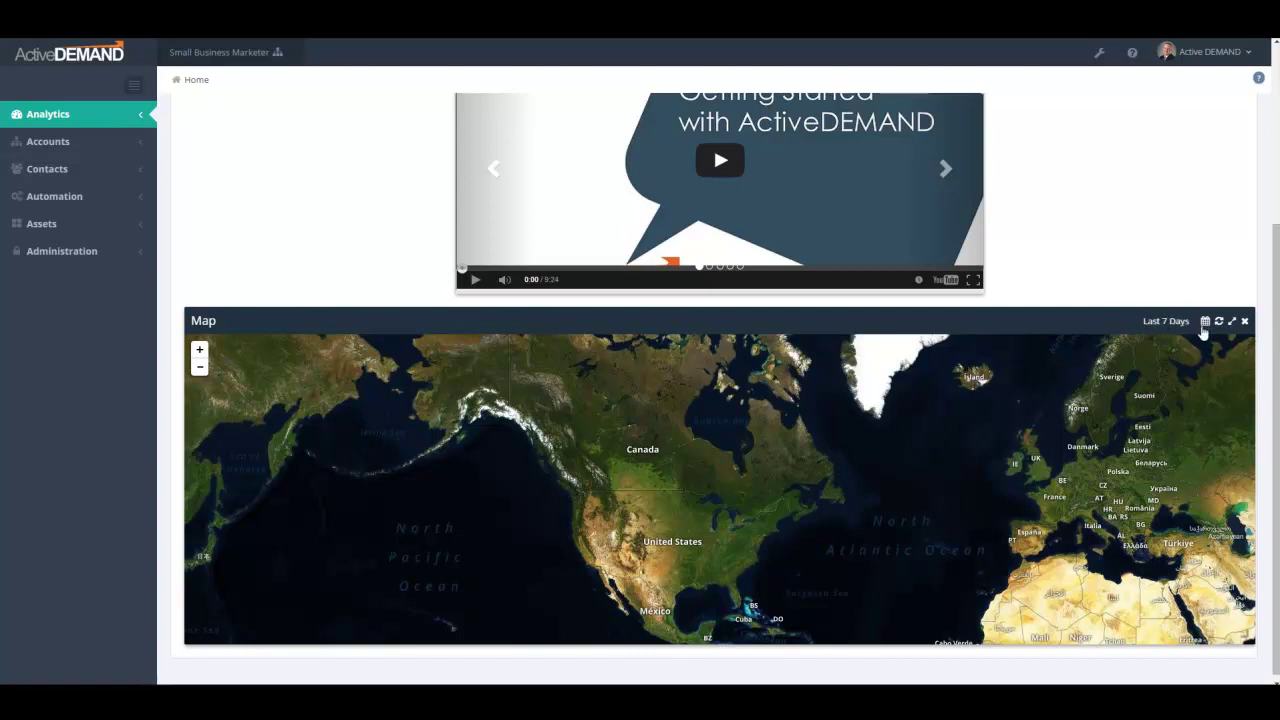
click(1205, 321)
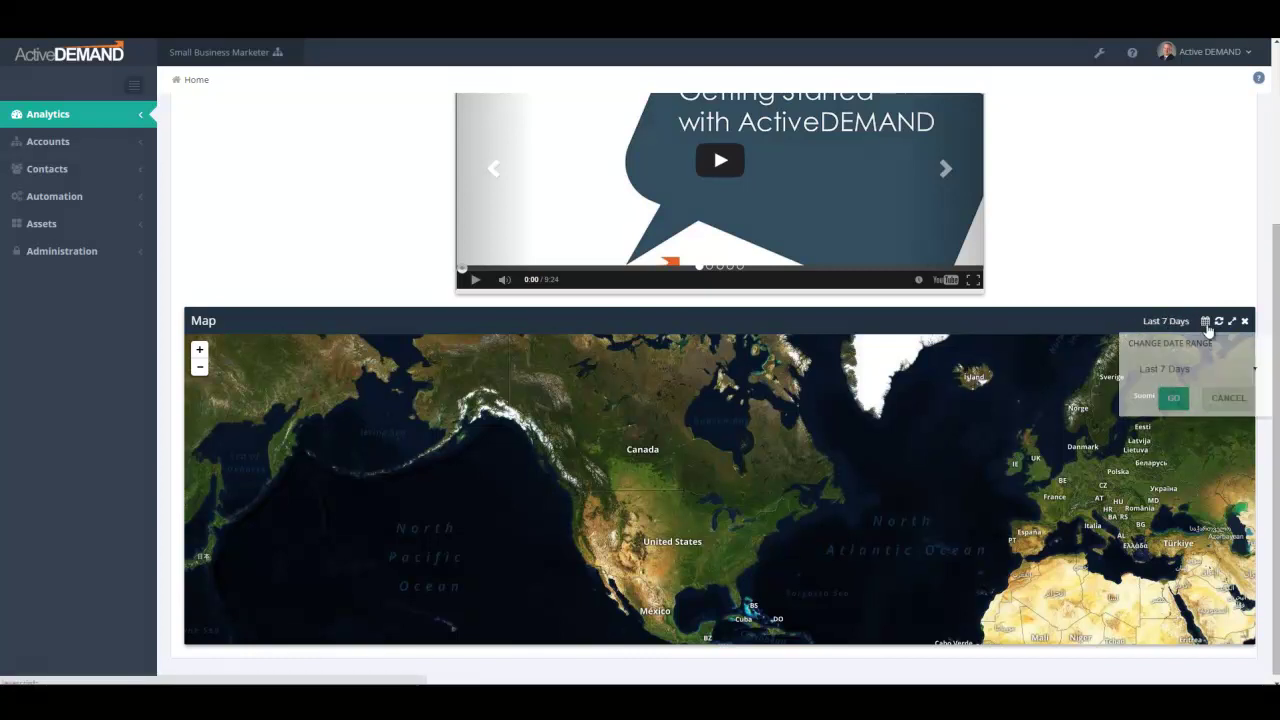
click(1230, 400)
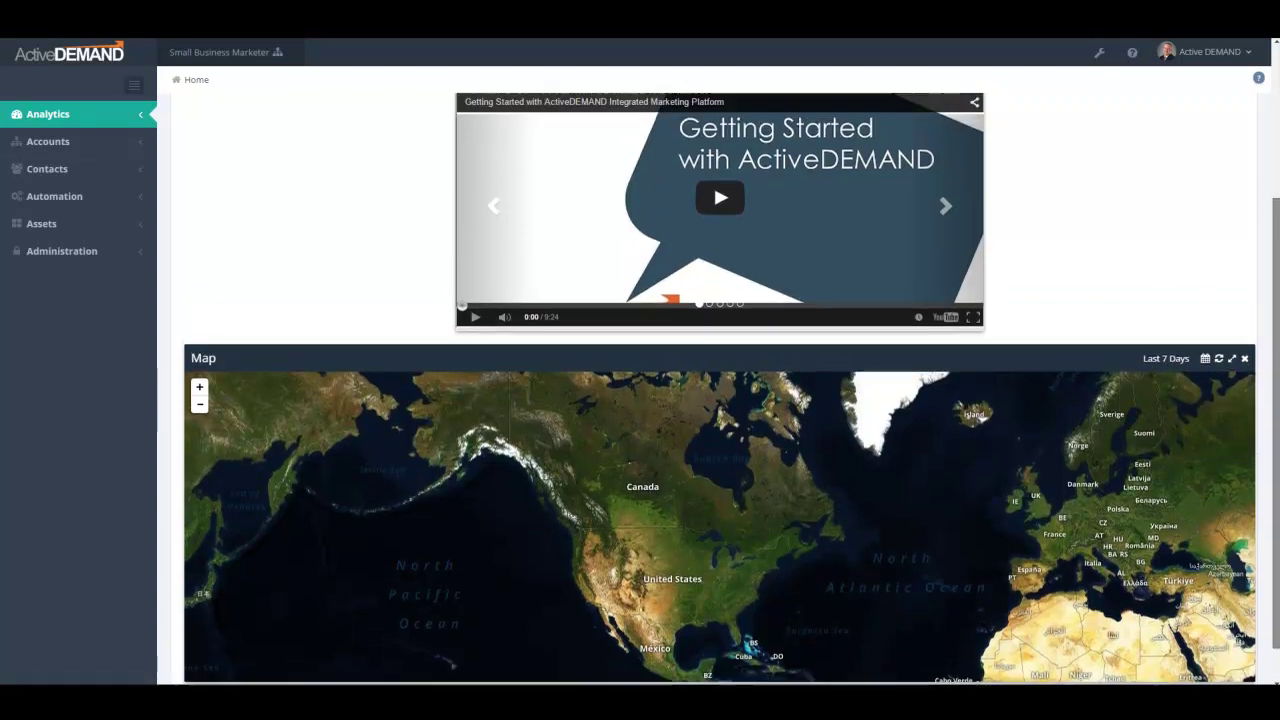
Step: Add a new tab beside the Dashboard tab and open it
scroll(830, 130, up, 1)
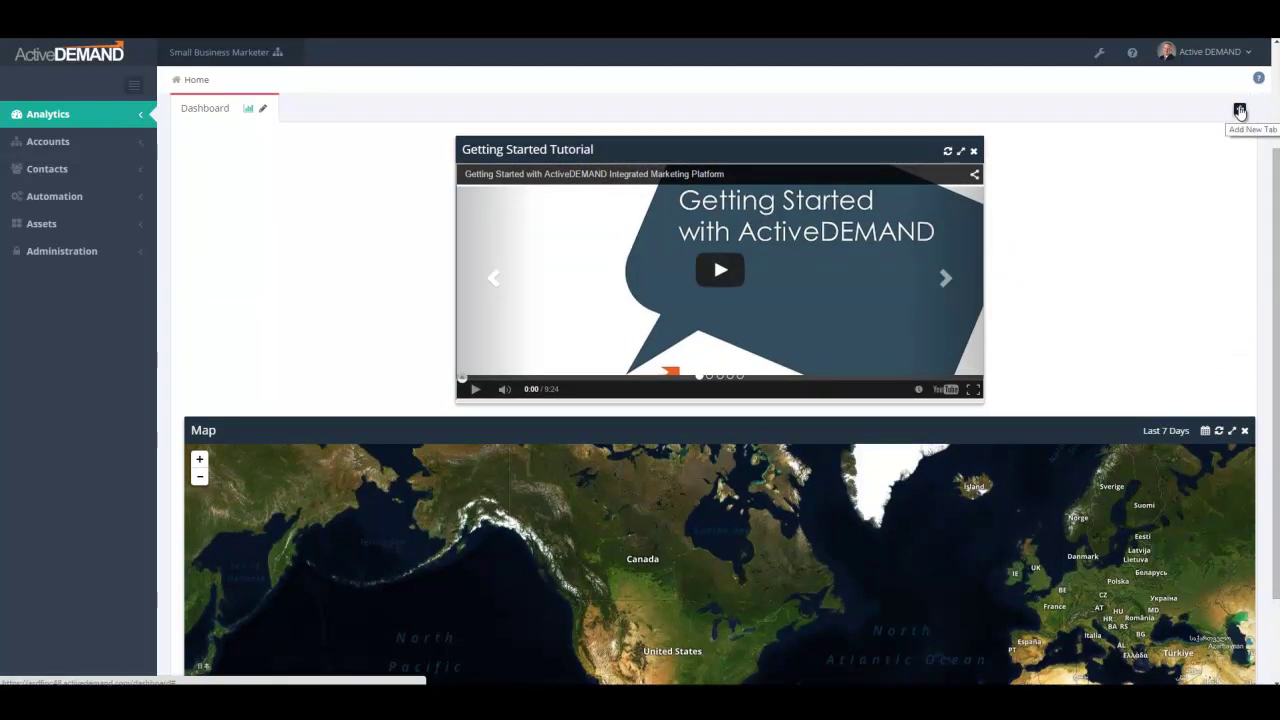
scroll(1240, 180, up, 1)
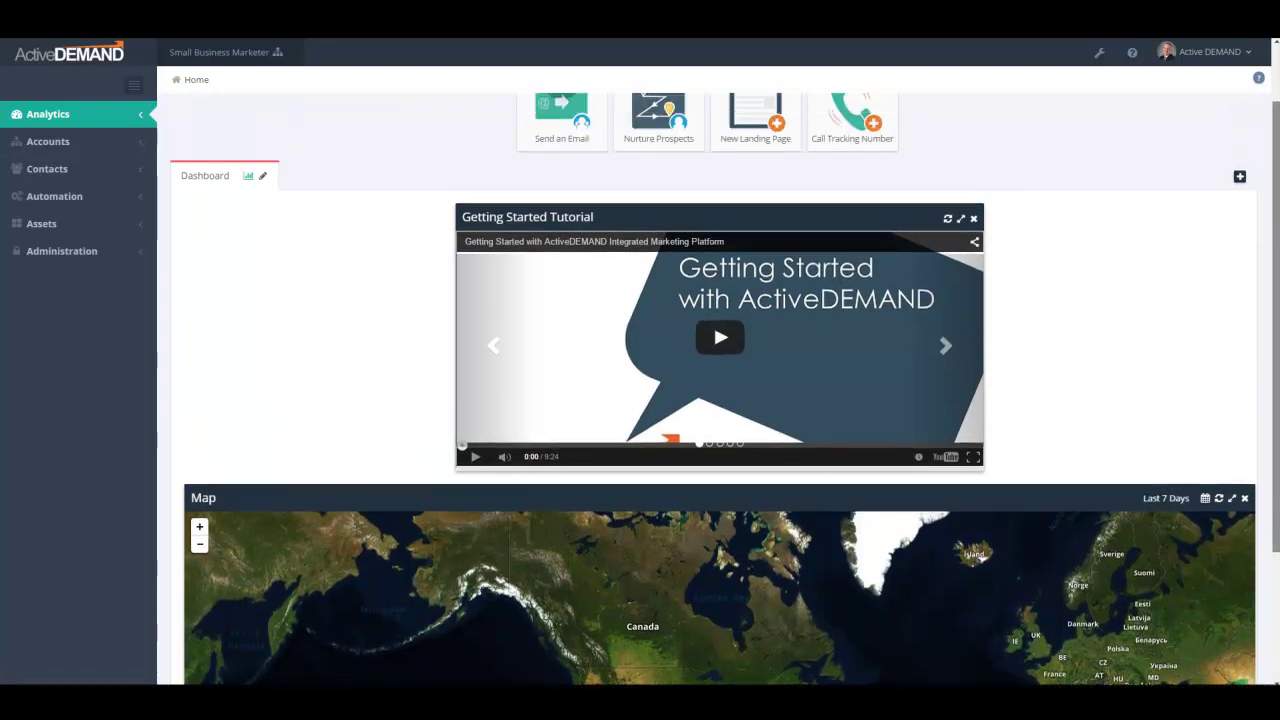
click(1237, 178)
scroll(1100, 200, up, 1)
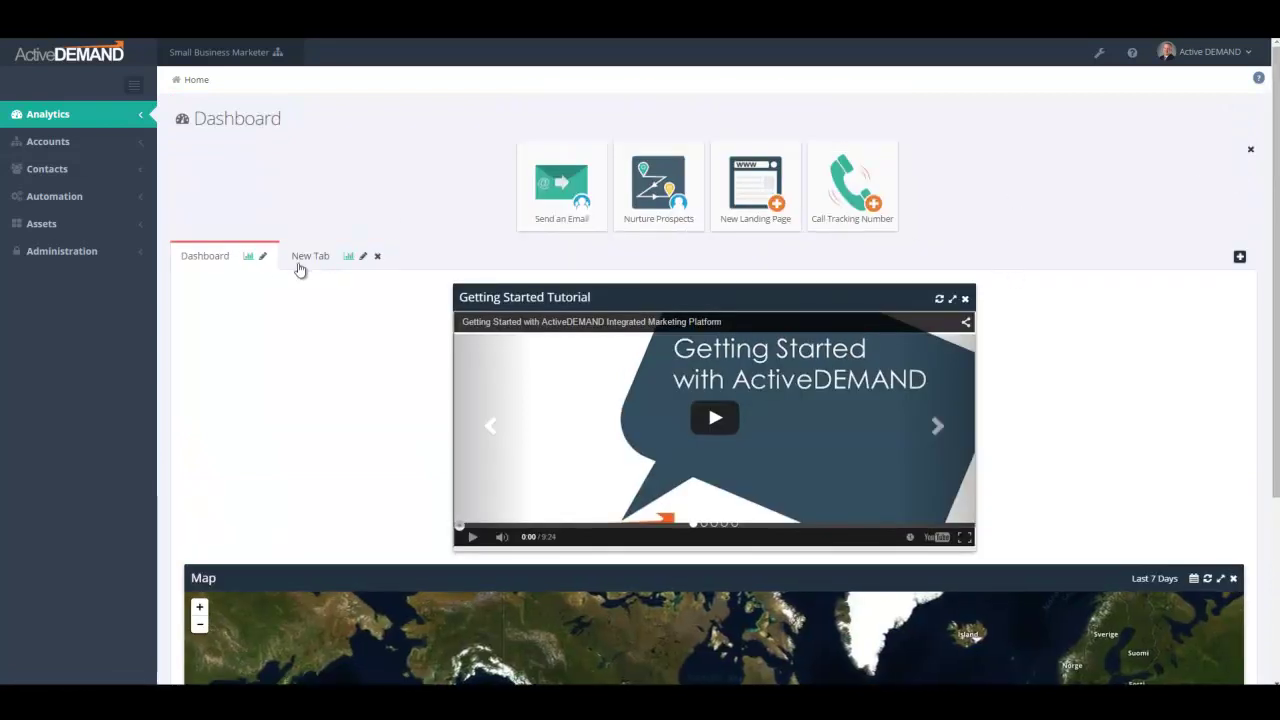
click(310, 258)
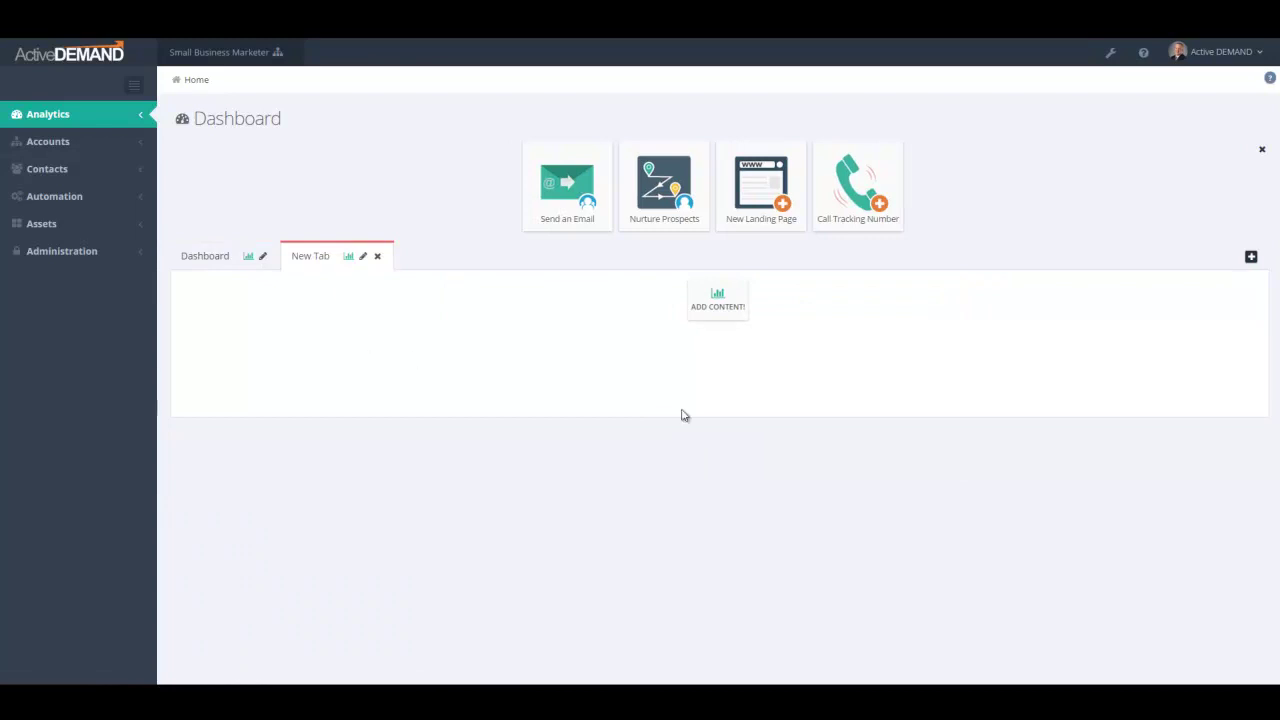
Step: Look through the available widgets and add the Conversions Trend widget to the new tab
click(722, 314)
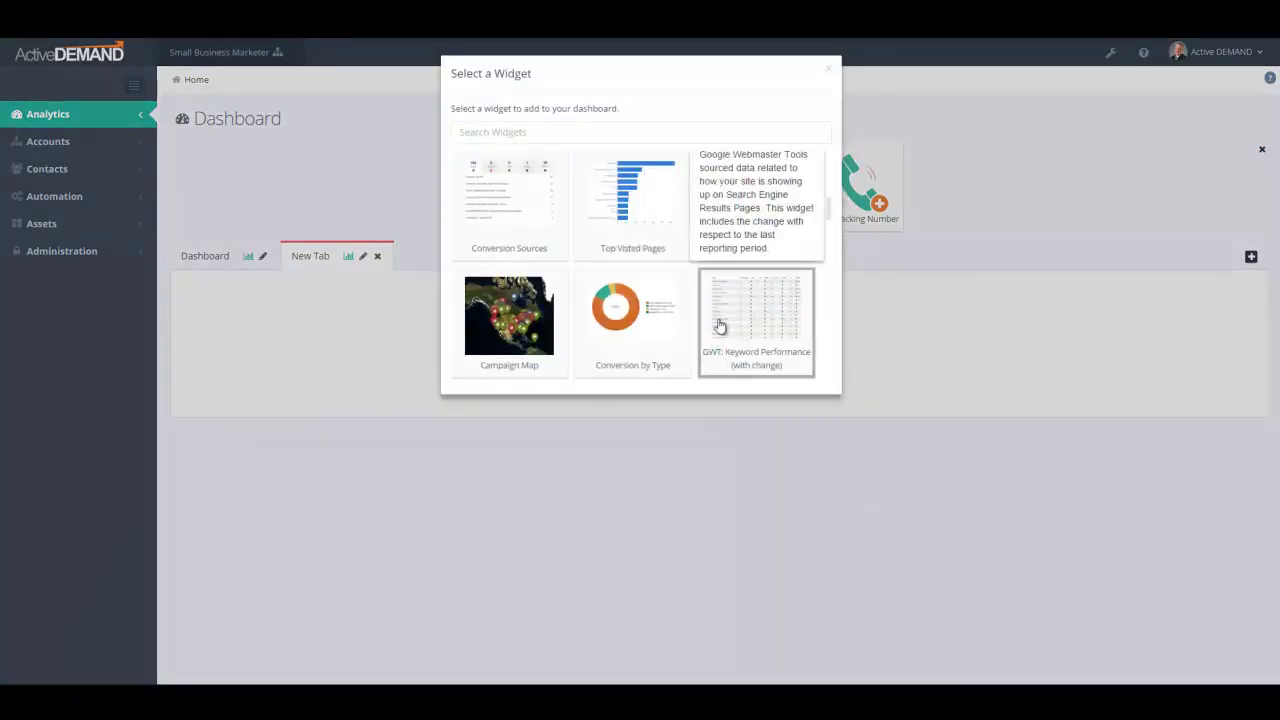
scroll(722, 318, down, 2)
scroll(712, 330, up, 4)
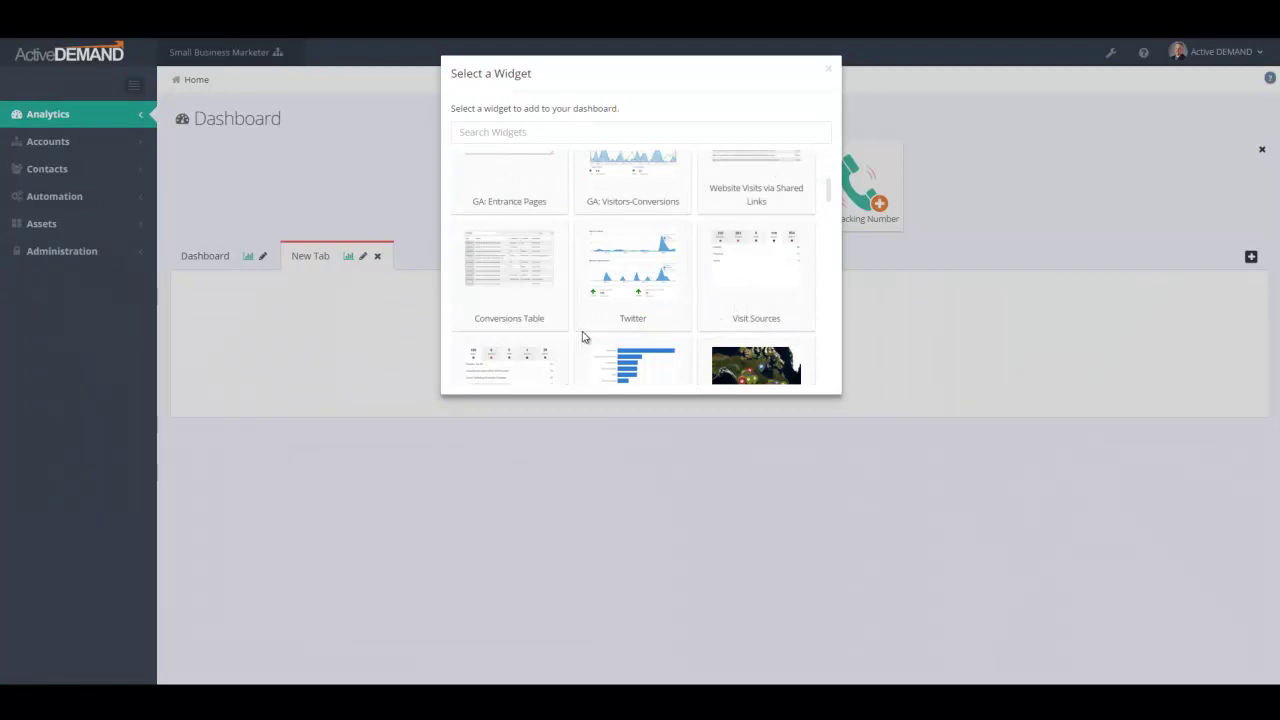
scroll(580, 337, up, 3)
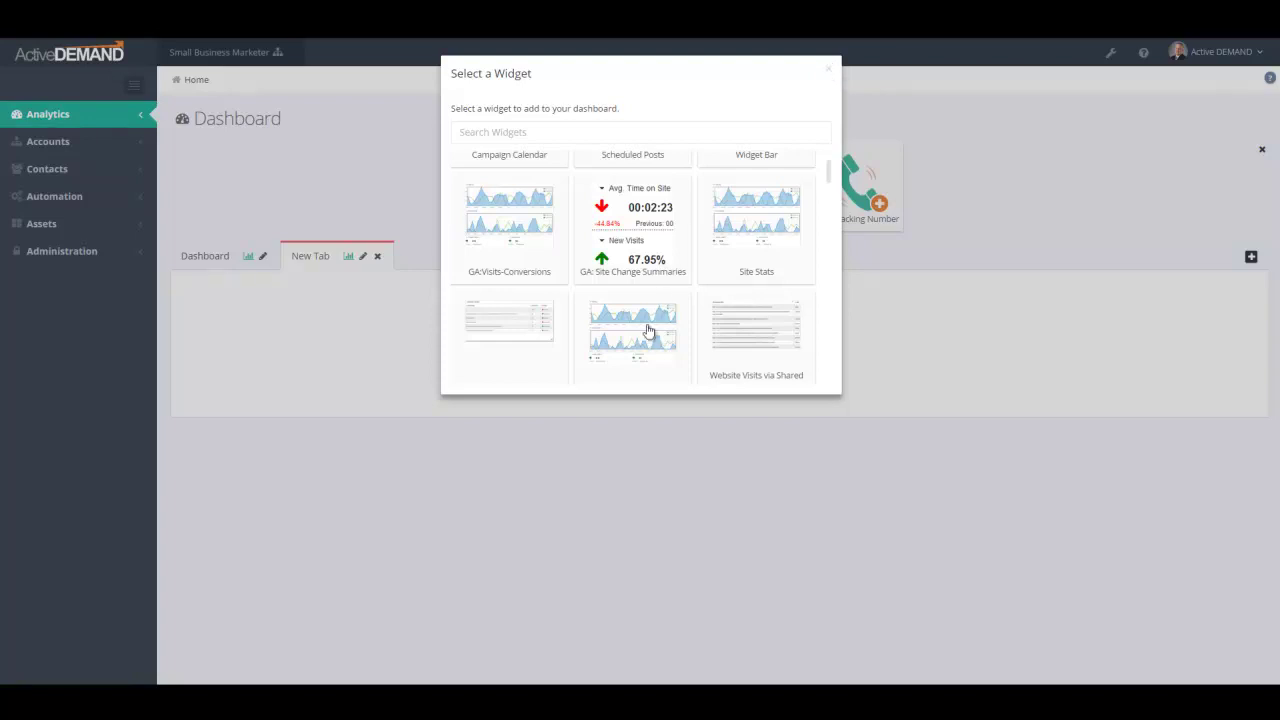
scroll(648, 325, up, 1)
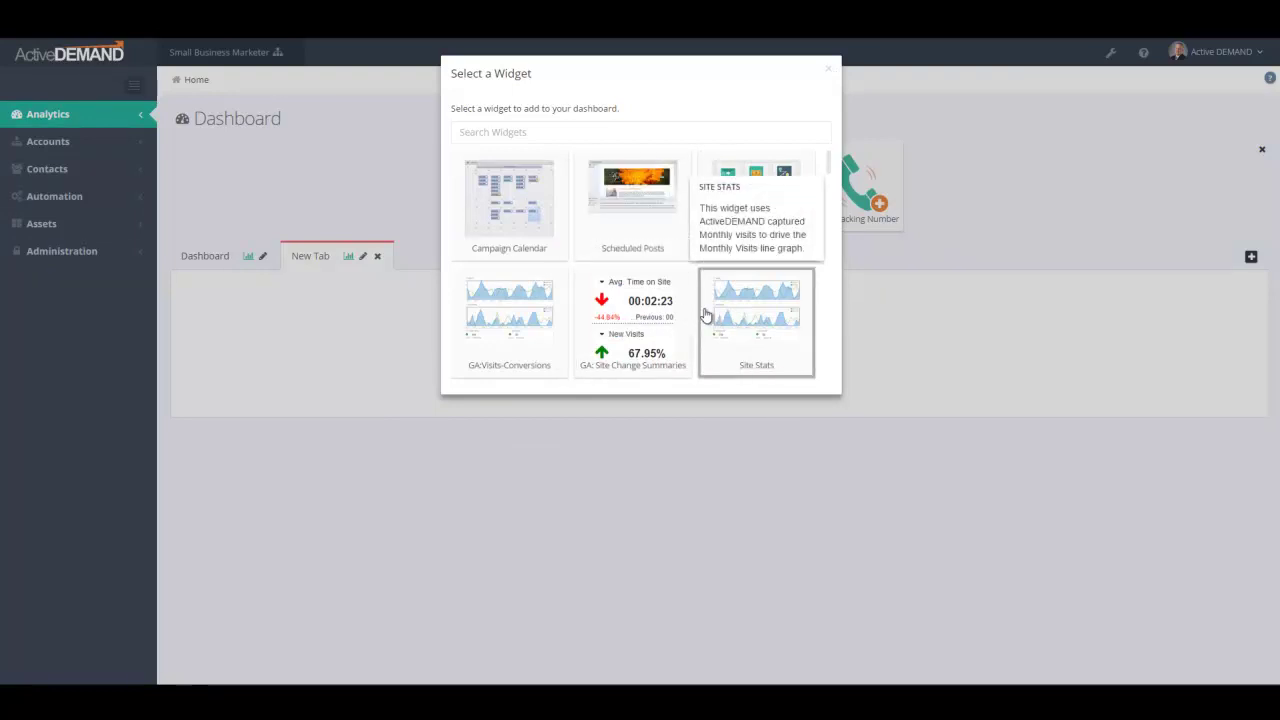
scroll(705, 315, down, 3)
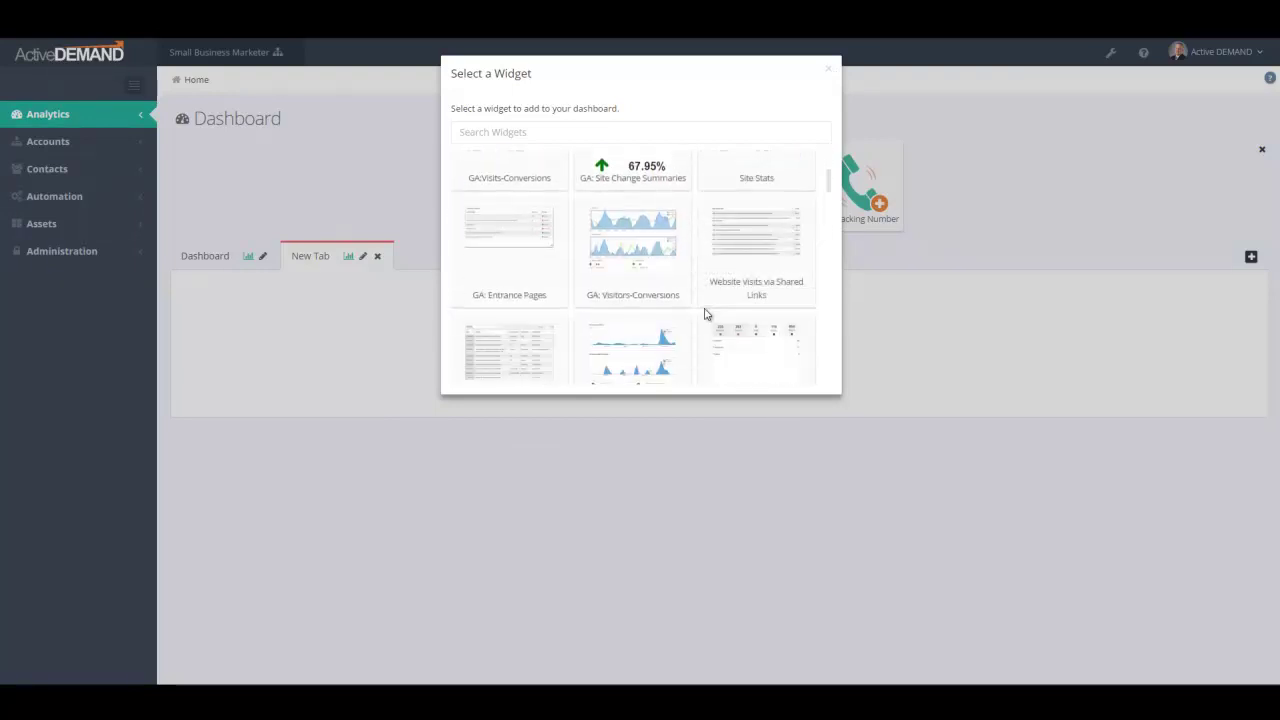
scroll(705, 315, down, 5)
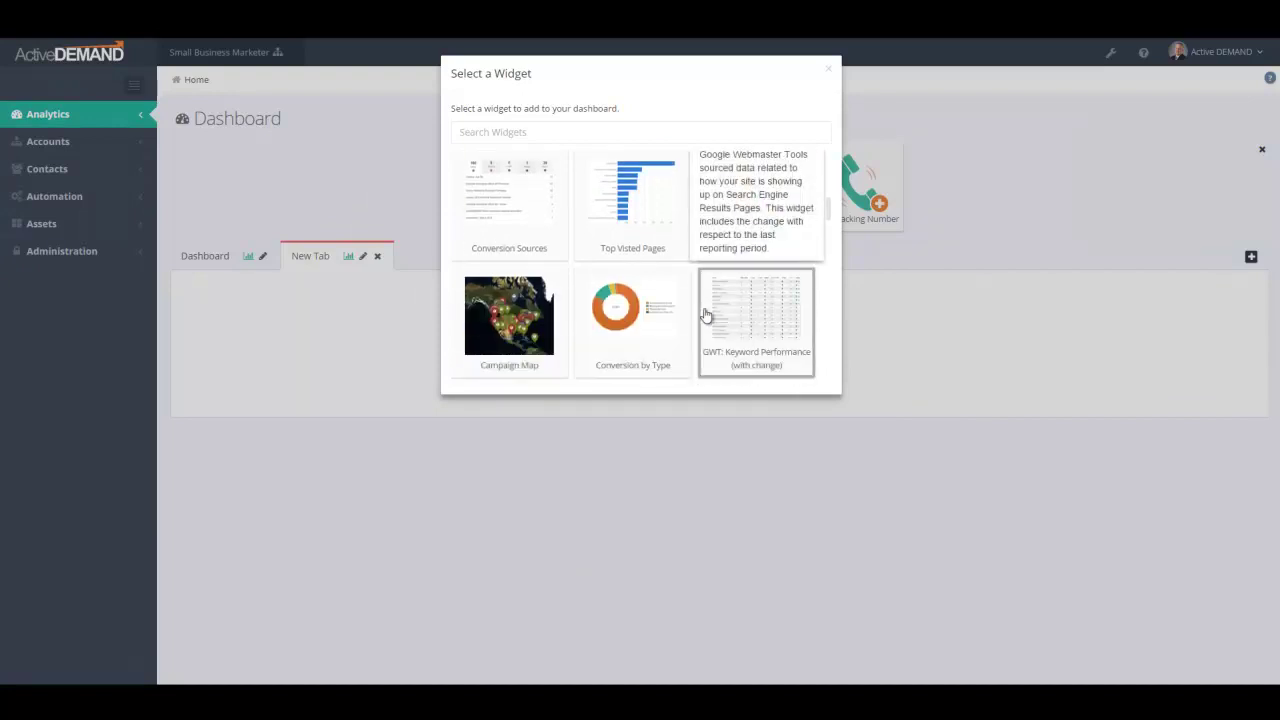
scroll(622, 340, down, 4)
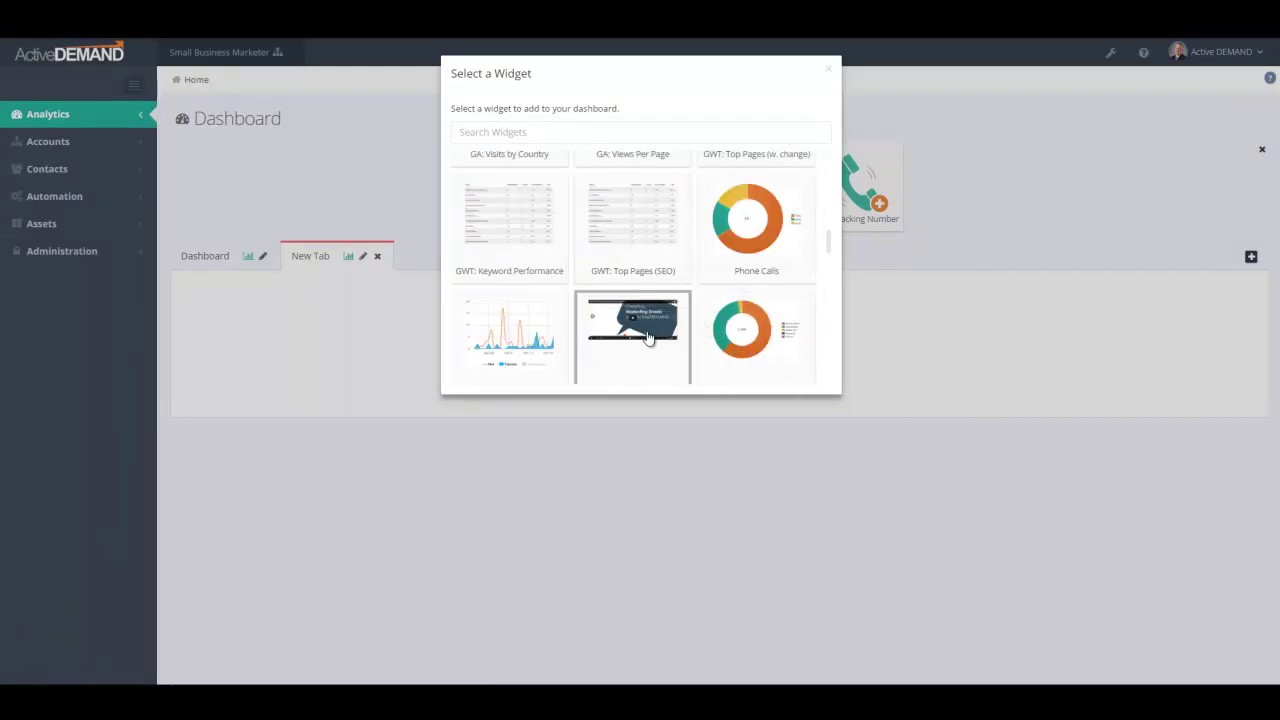
scroll(648, 338, down, 2)
scroll(648, 338, up, 2)
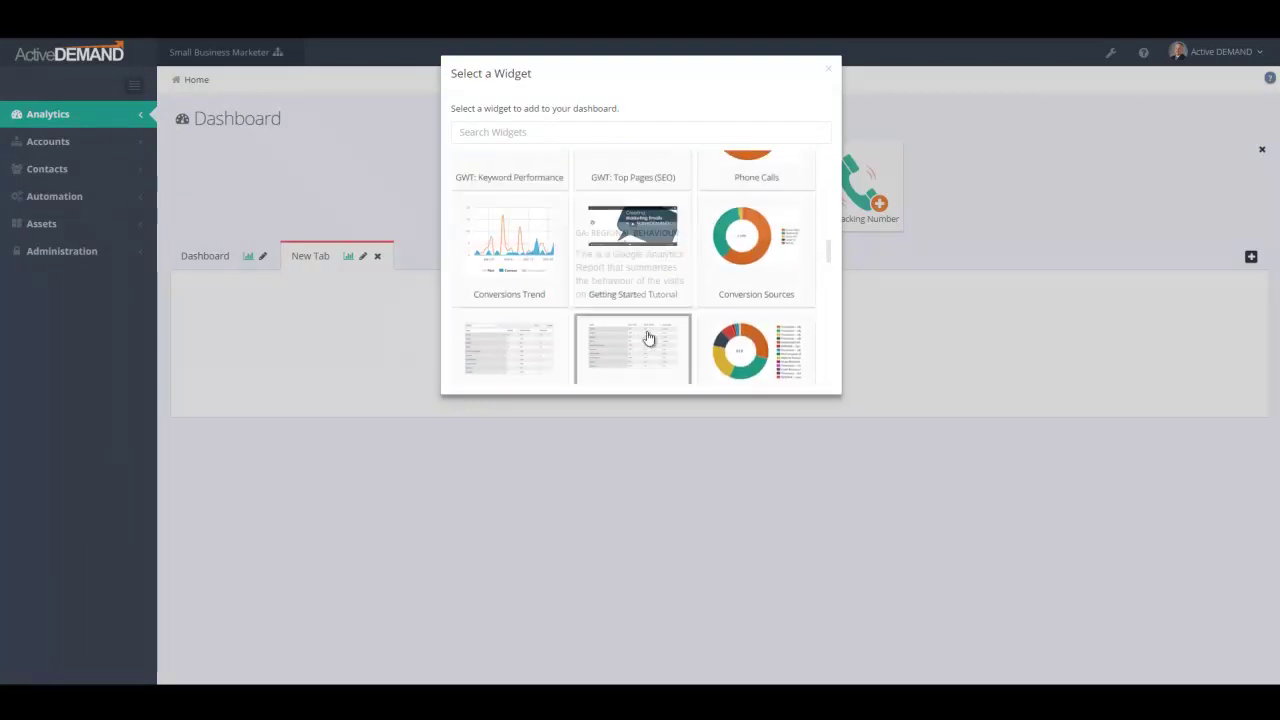
click(509, 255)
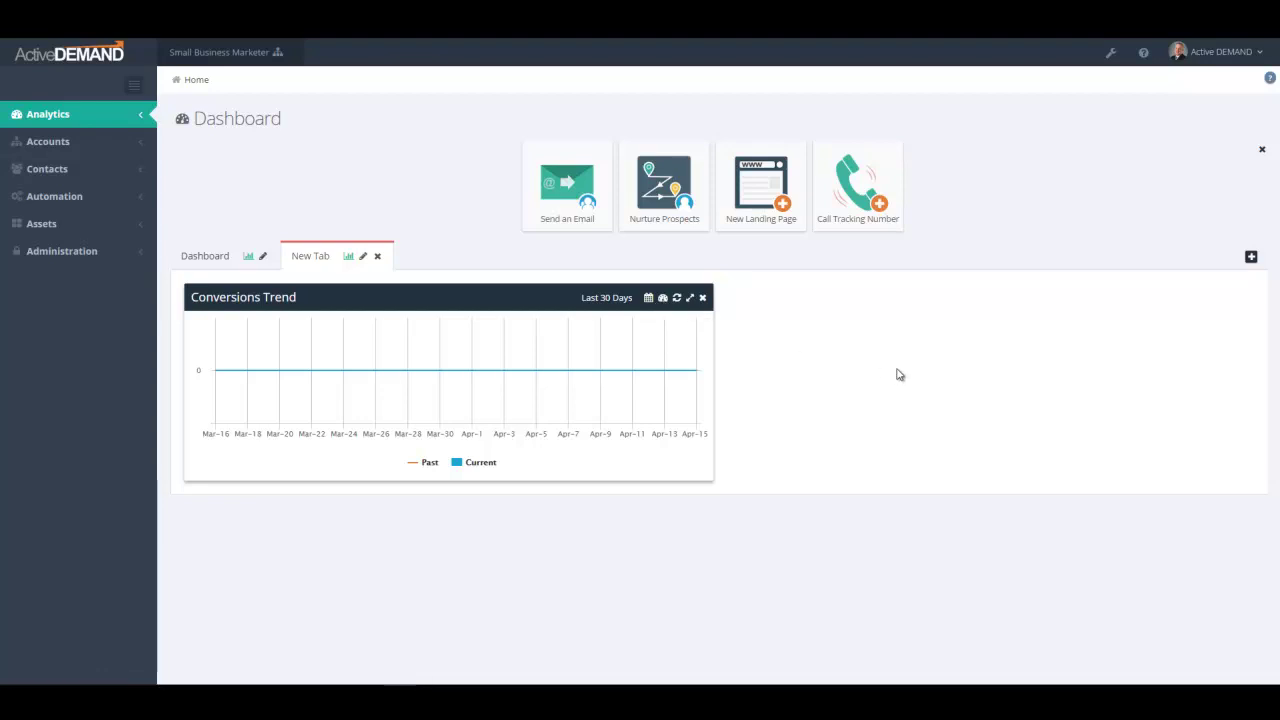
Step: Open the analytics Reports page and look over the available report types
click(44, 118)
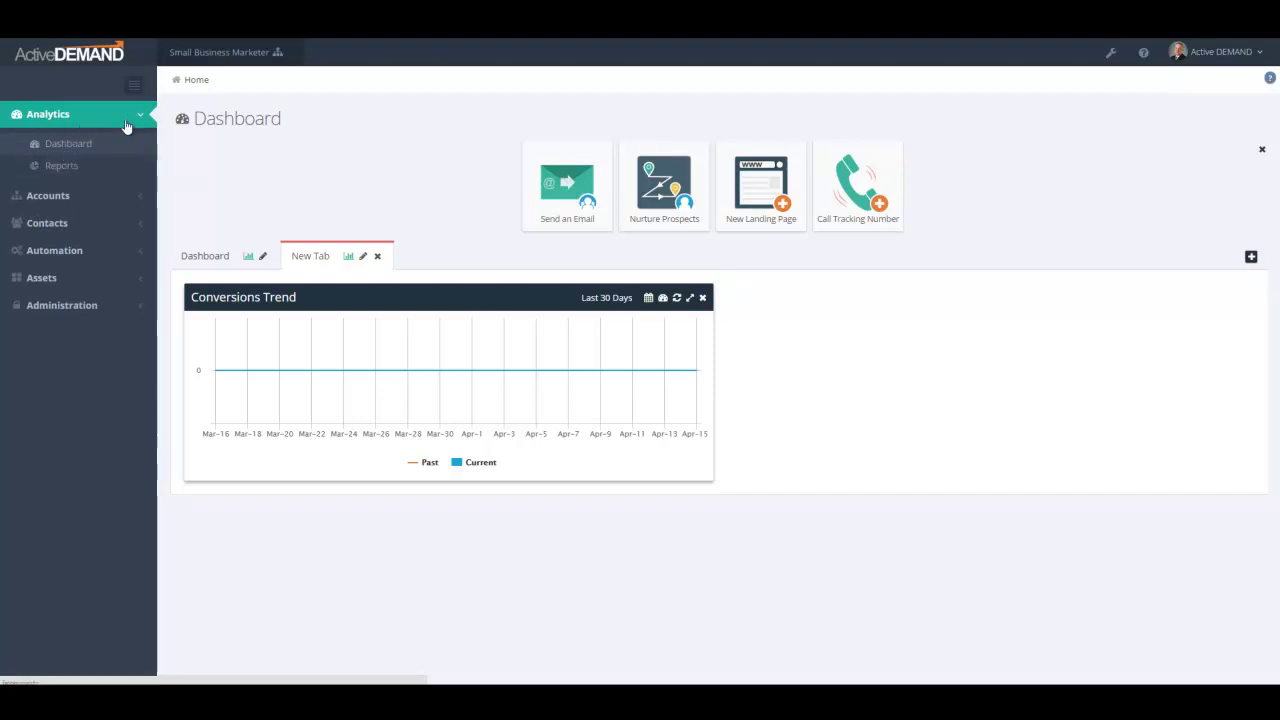
click(58, 170)
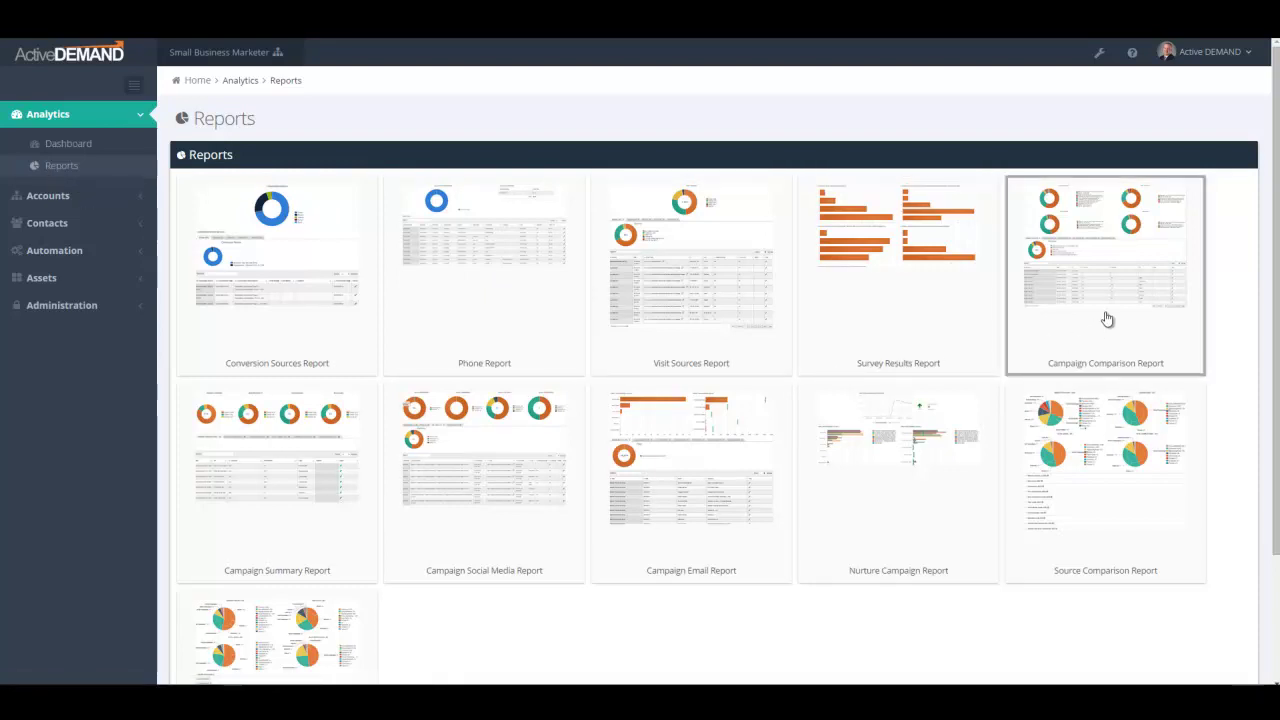
scroll(603, 435, down, 2)
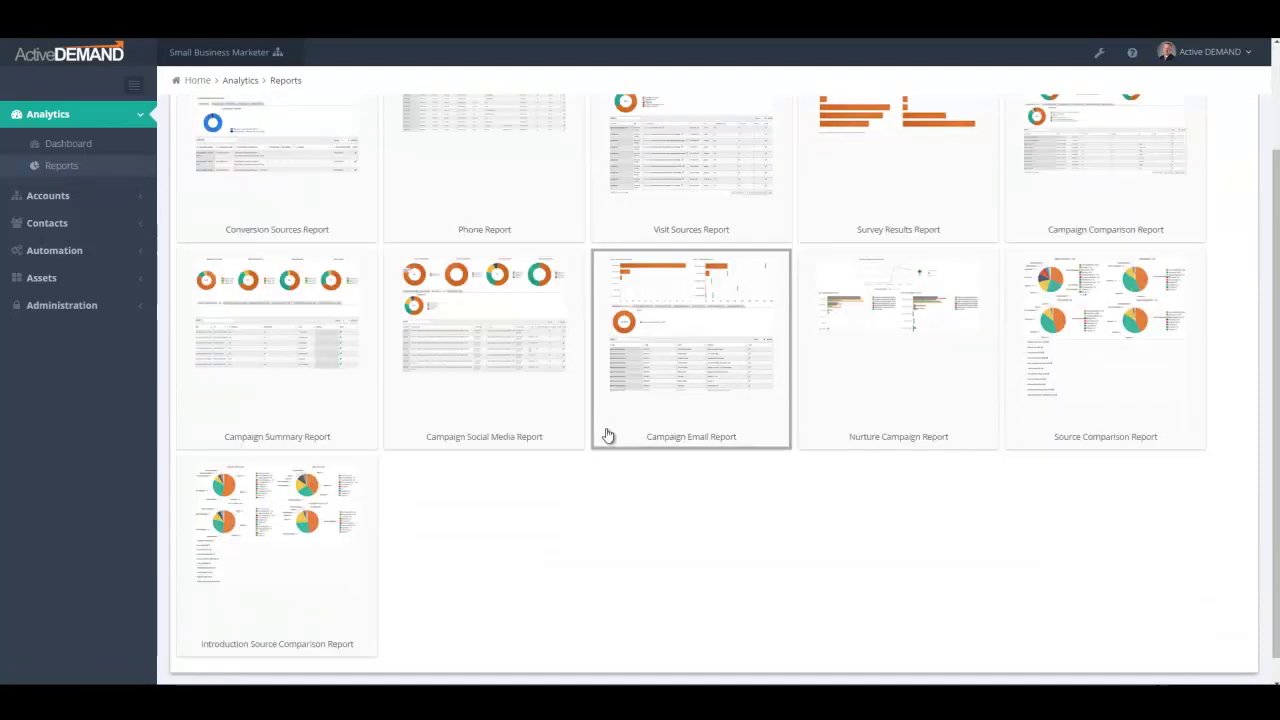
scroll(603, 435, up, 2)
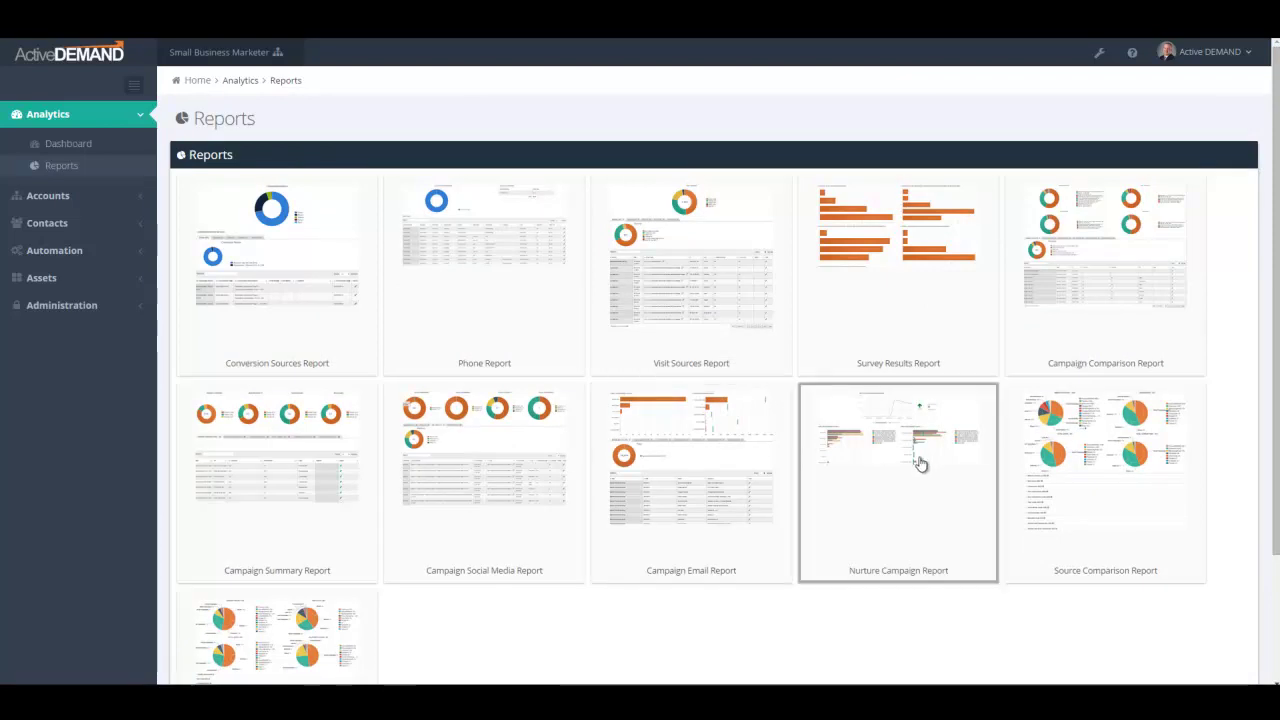
scroll(920, 464, down, 1)
scroll(921, 464, up, 1)
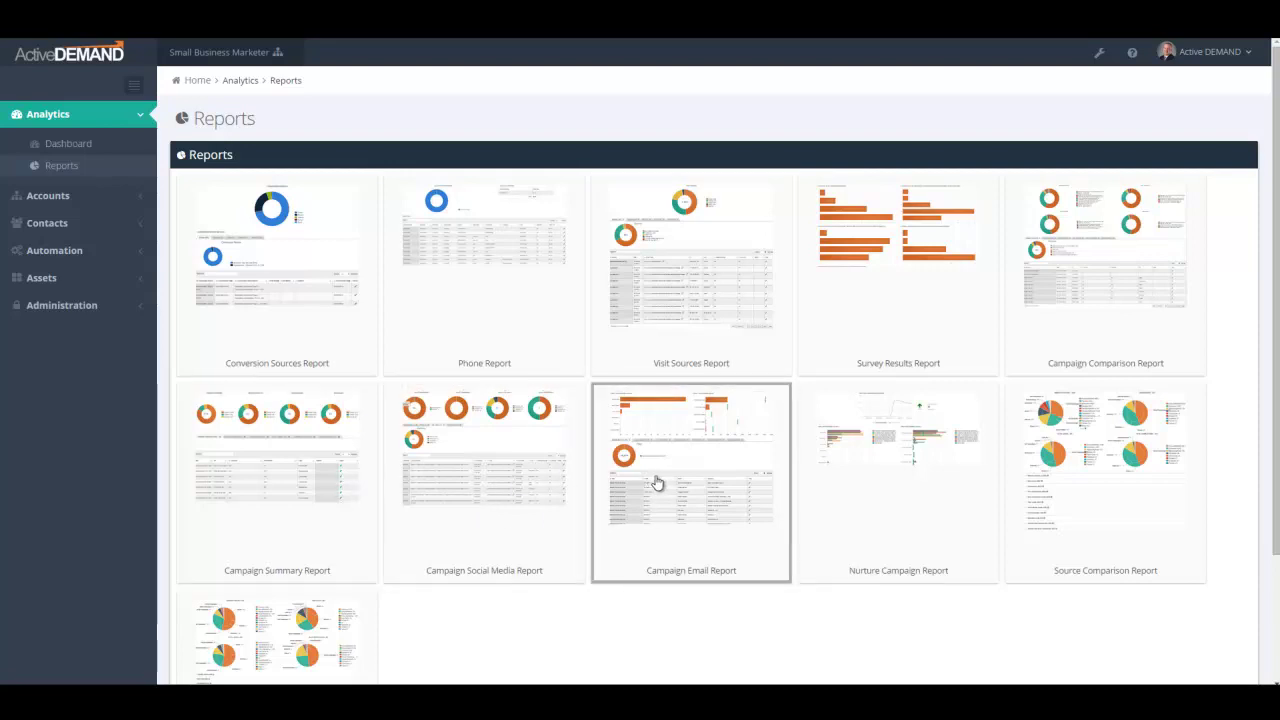
Step: Open the Conversion Sources Report and inspect its Email and Search source details, collapsing them when done
click(277, 290)
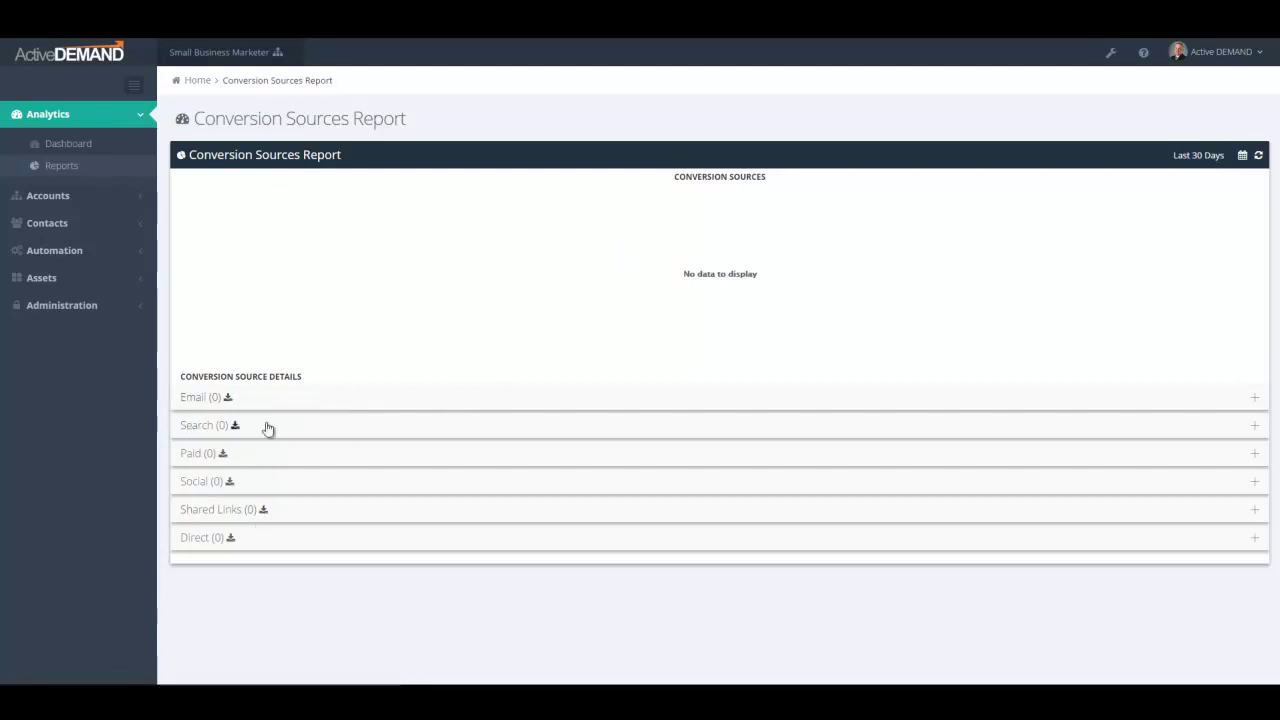
click(337, 408)
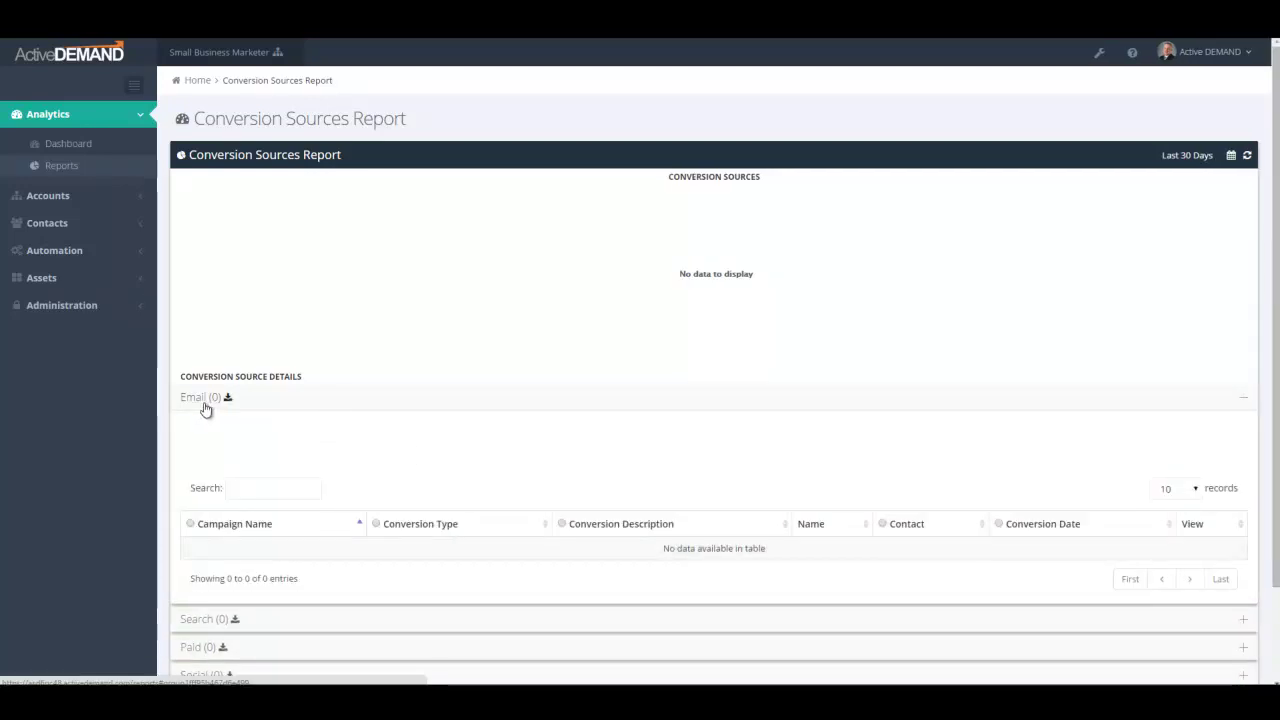
click(428, 617)
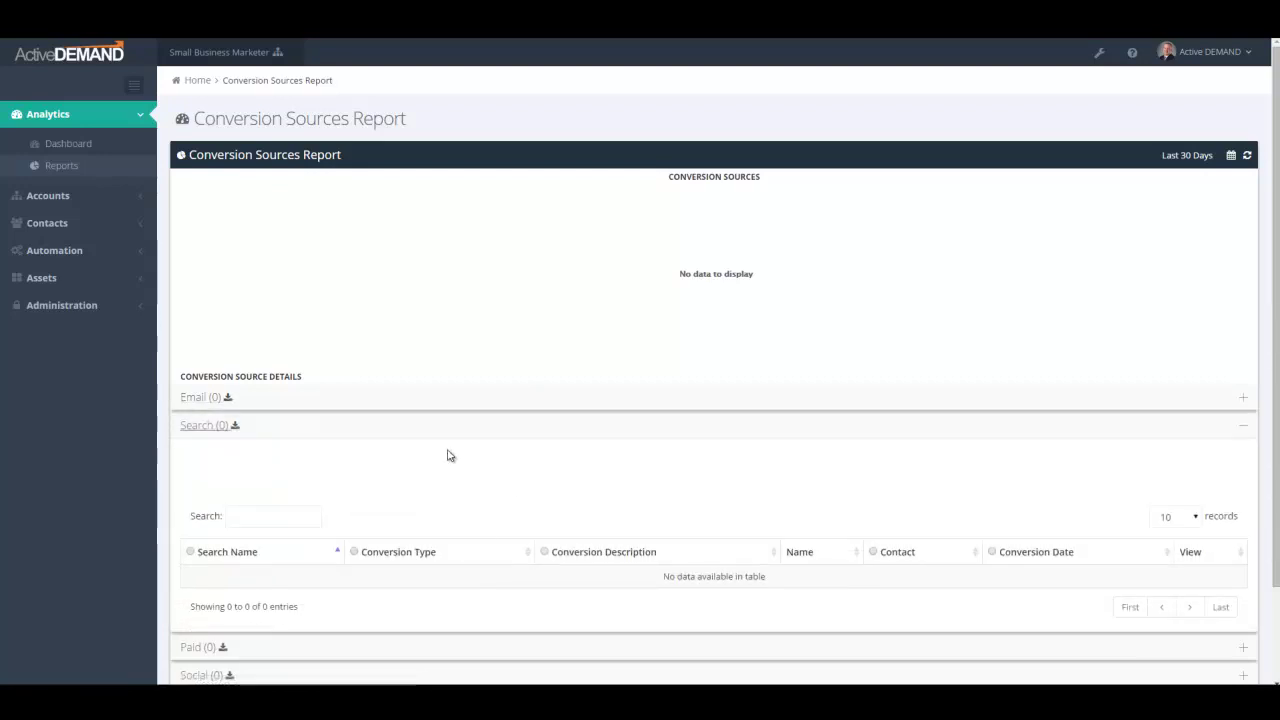
click(447, 427)
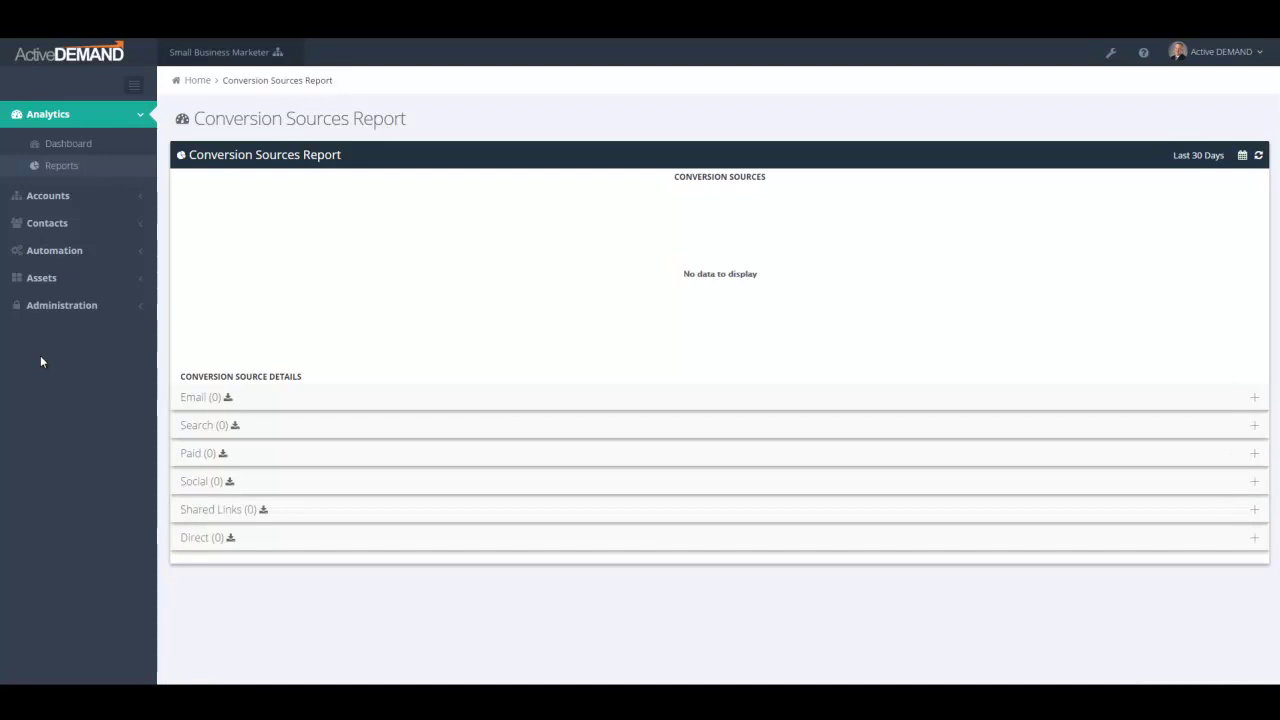
Step: Review the options under Accounts and Contacts, ending on the list of all contacts
click(37, 196)
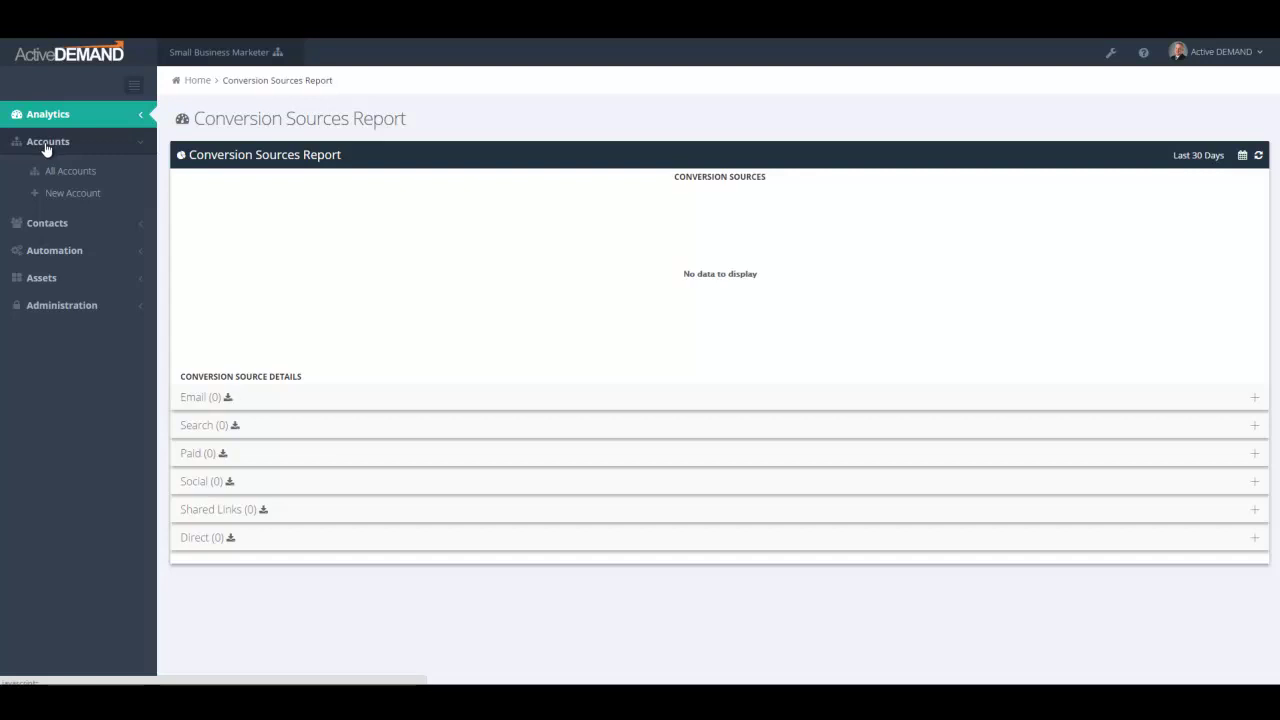
click(44, 223)
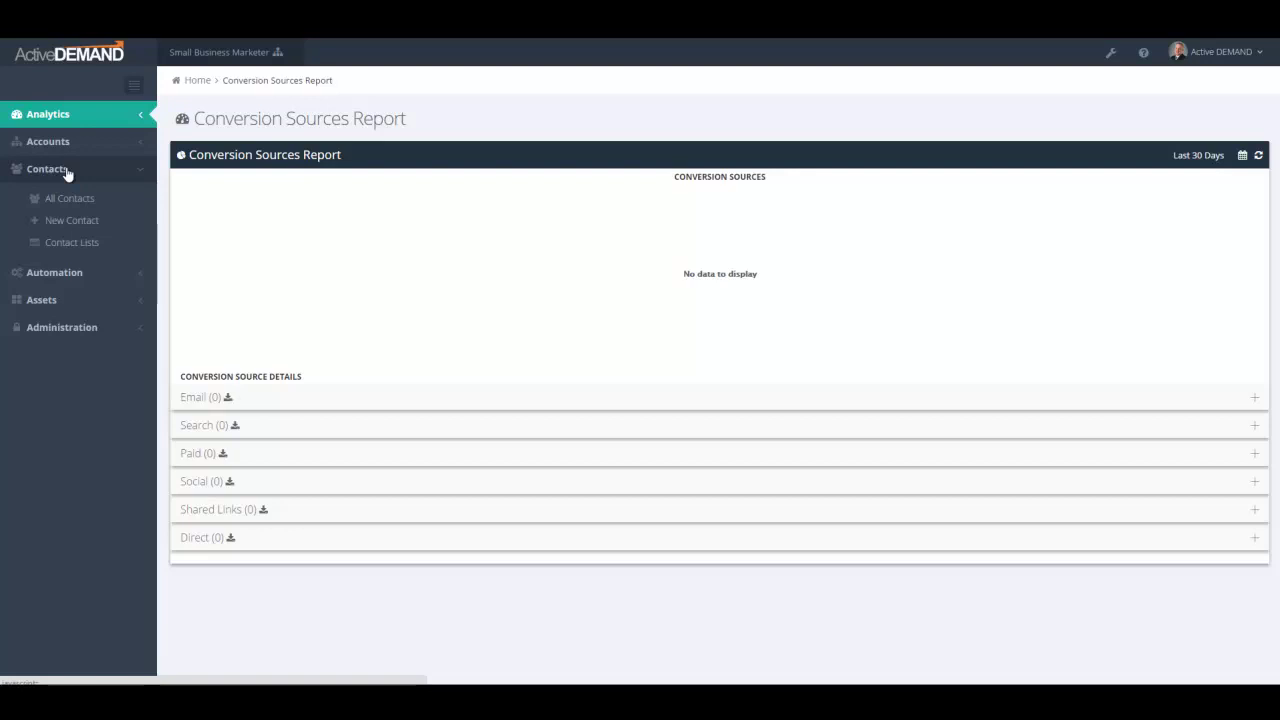
click(45, 143)
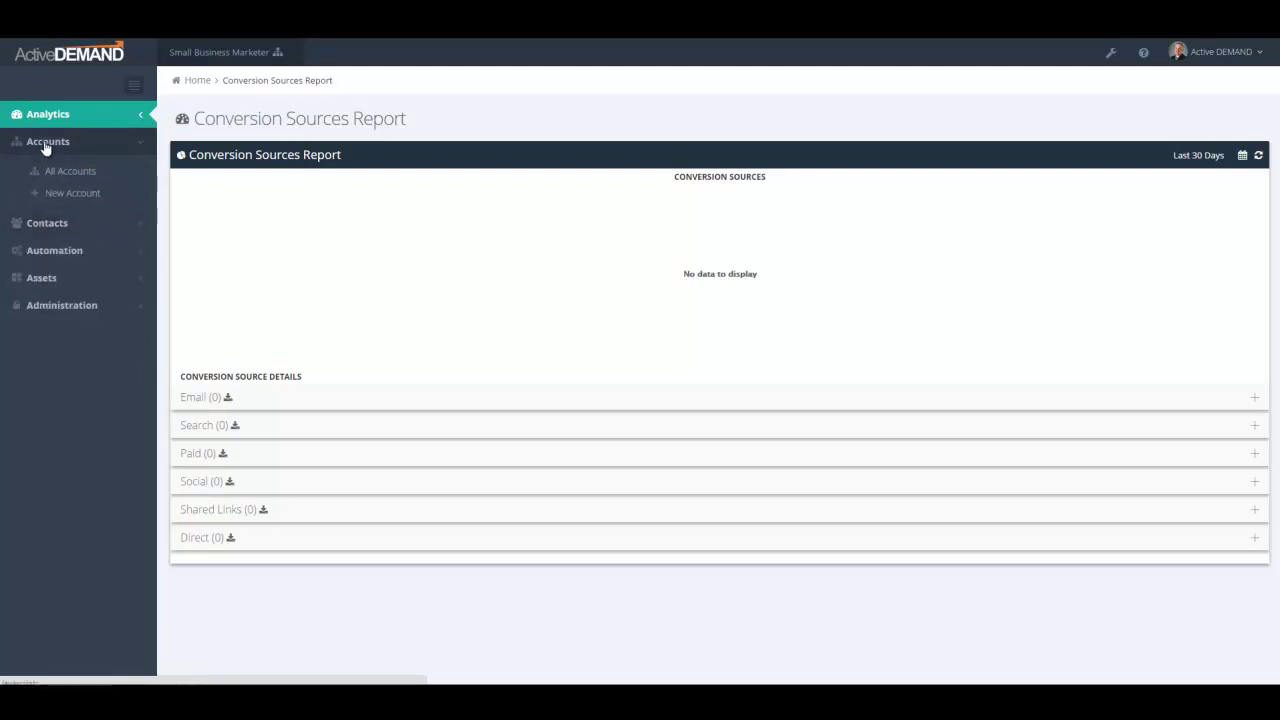
click(46, 226)
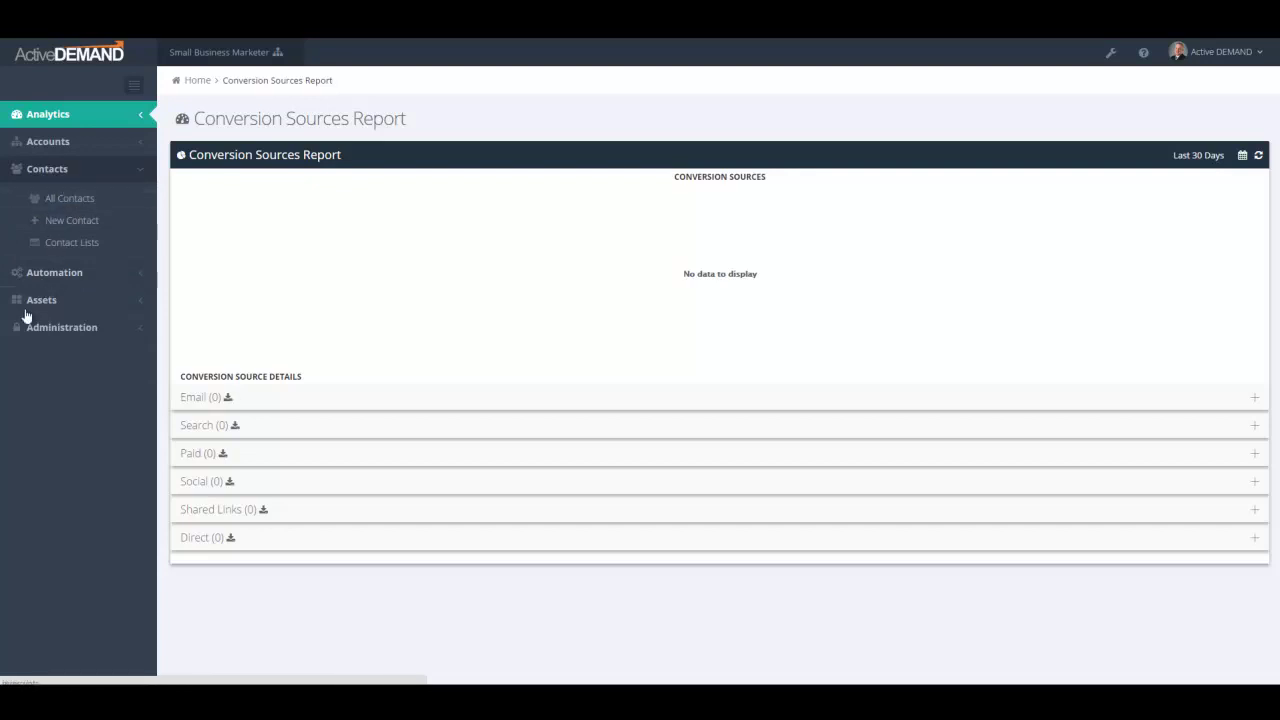
click(80, 200)
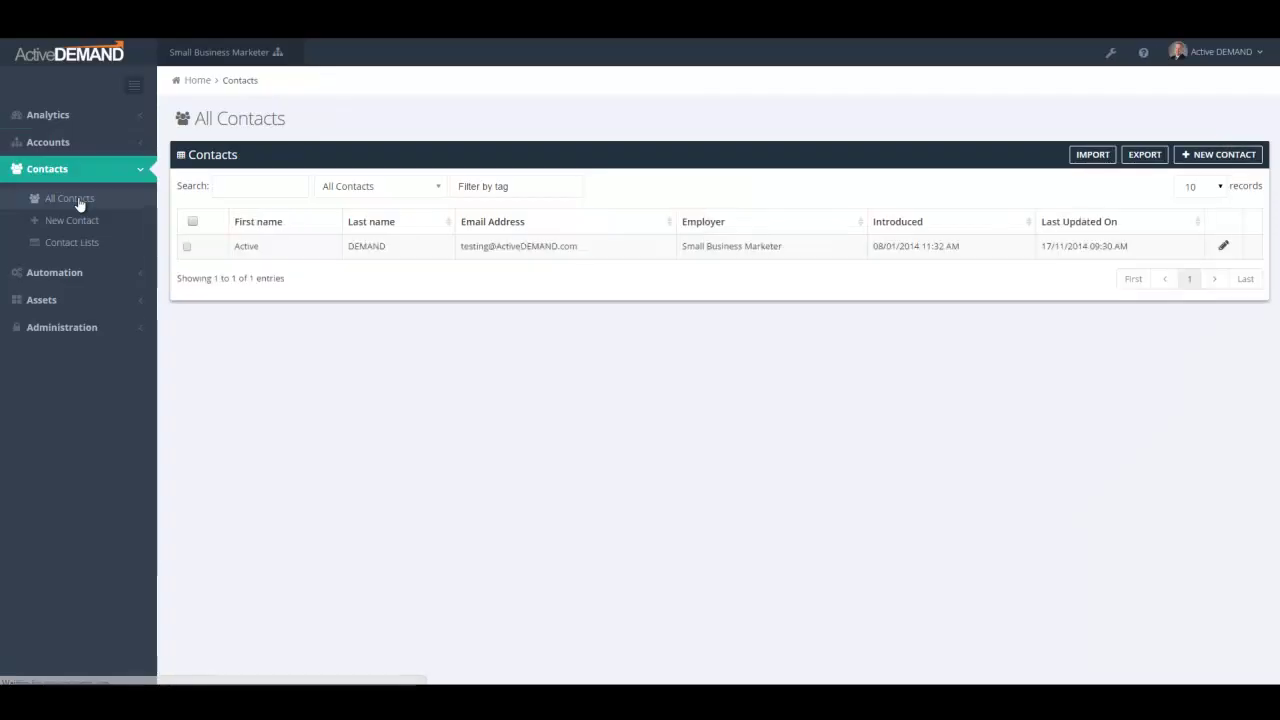
Step: Open the listed contact's record, examine its details, contact info, IP addresses, contact lists and activity log, and close it
click(1224, 246)
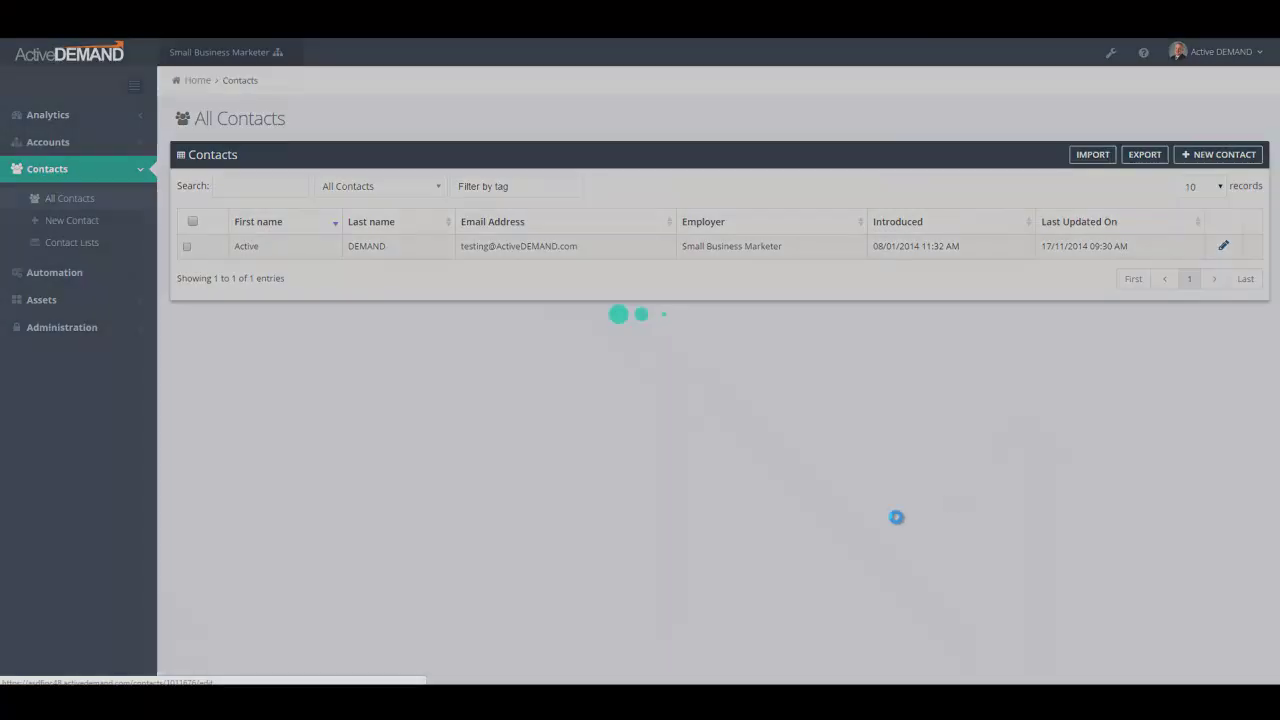
scroll(643, 360, down, 3)
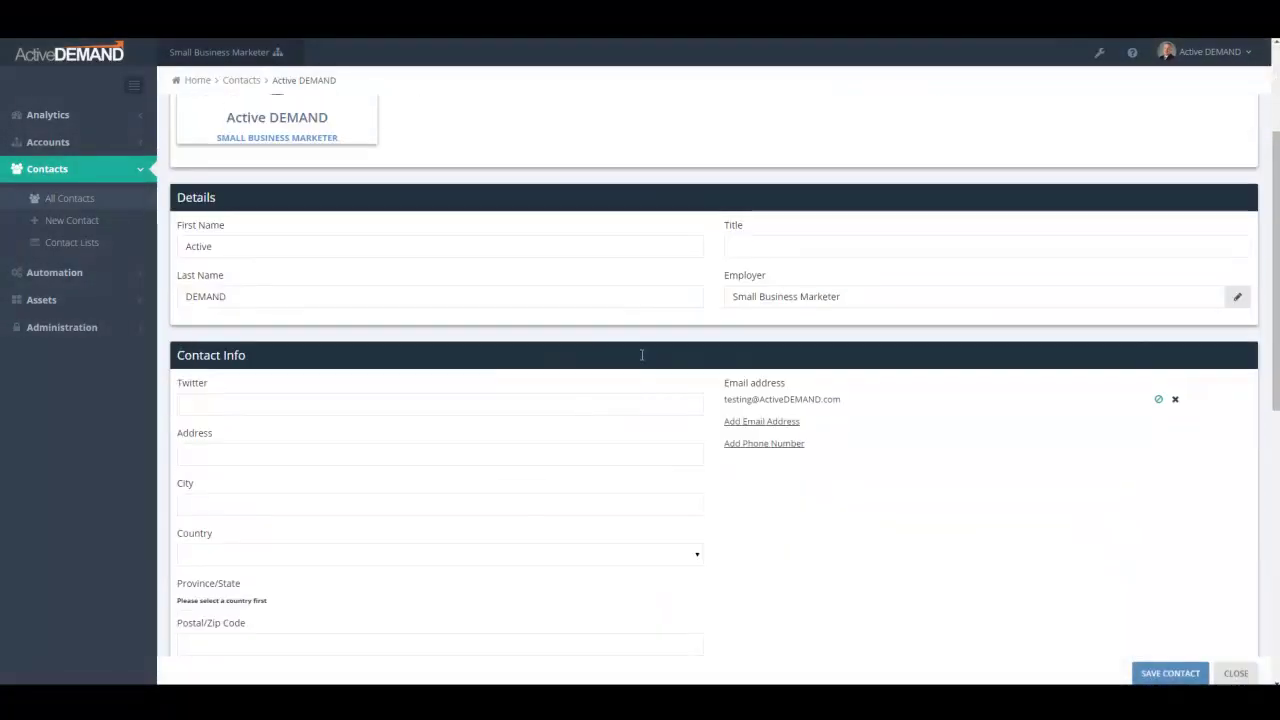
scroll(643, 360, down, 5)
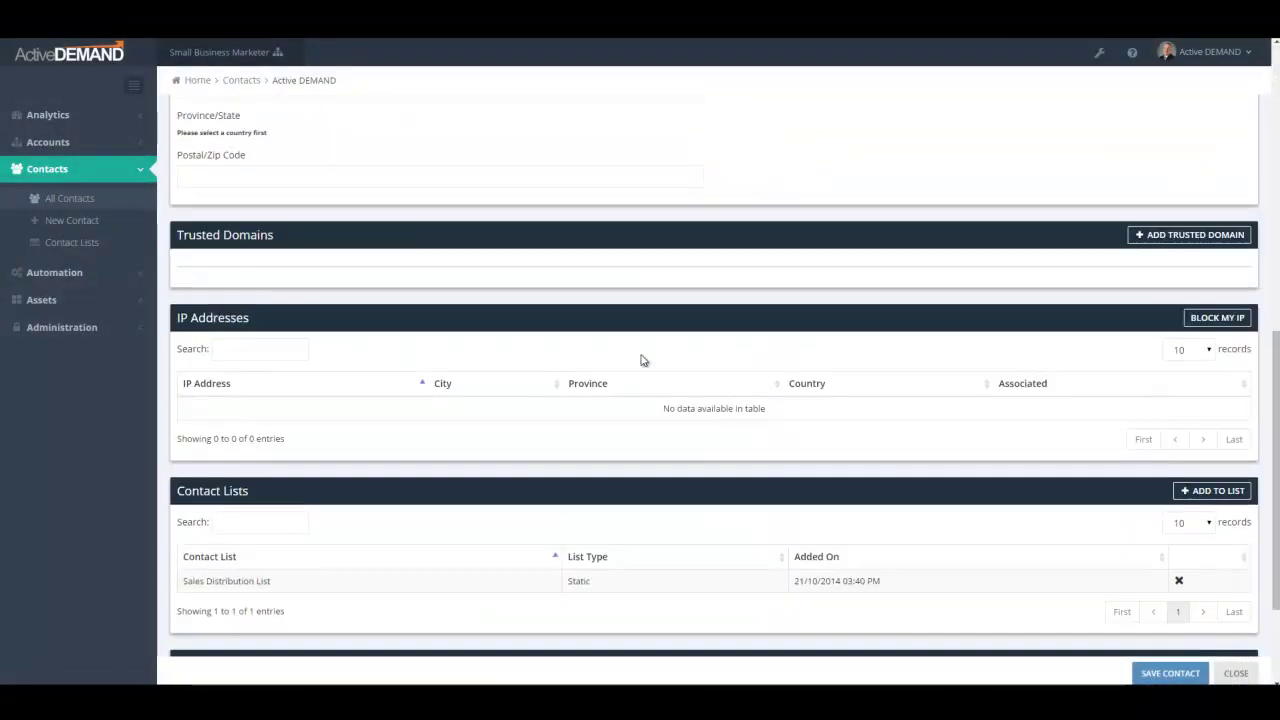
scroll(643, 360, up, 2)
scroll(643, 360, down, 2)
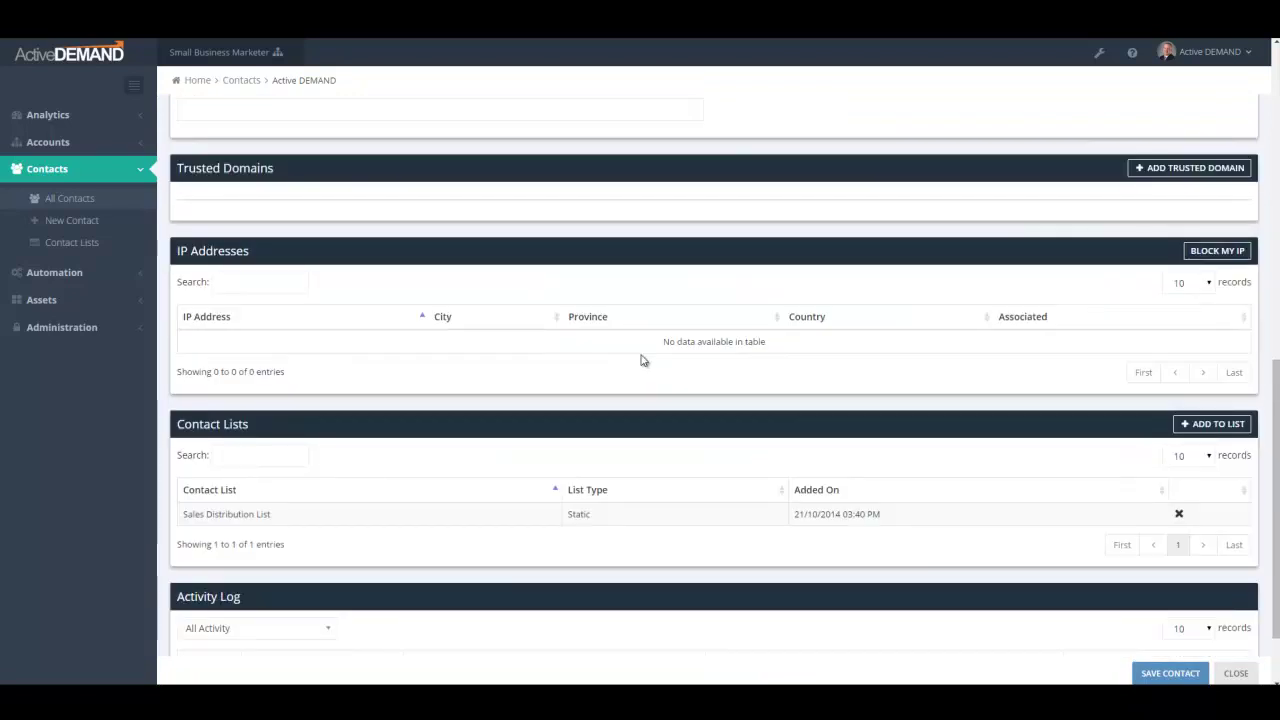
scroll(643, 360, down, 1)
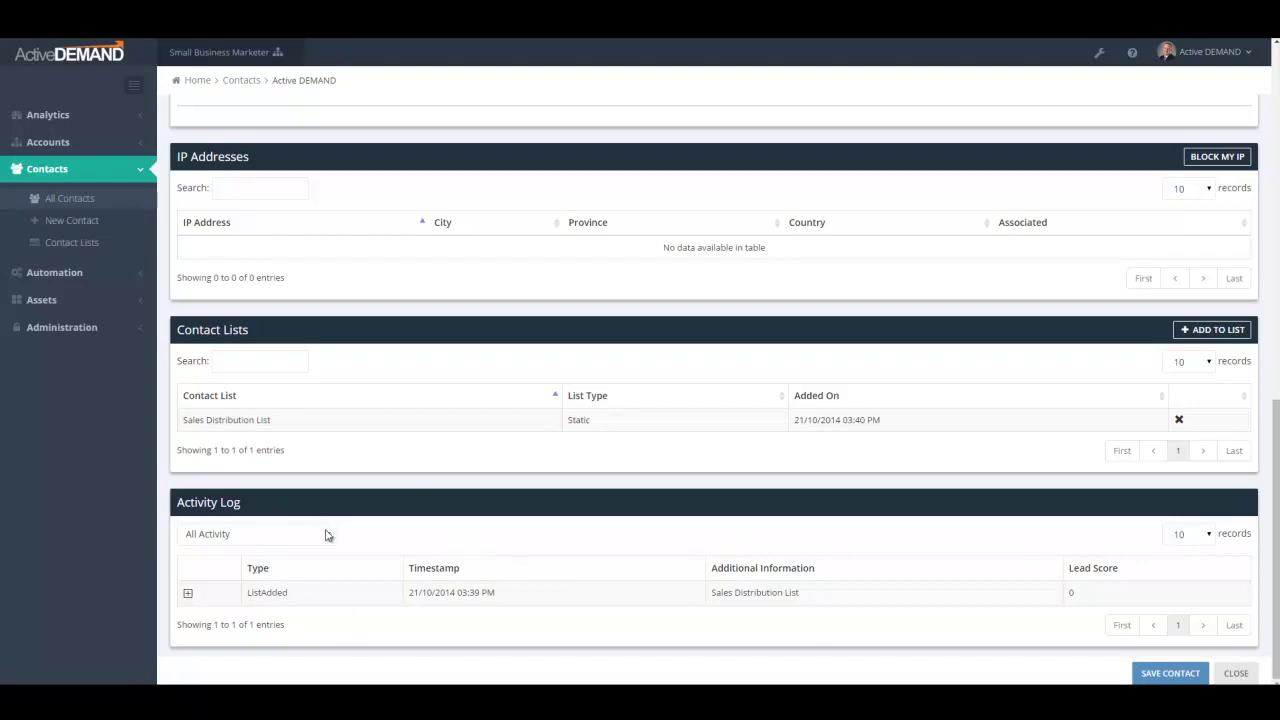
scroll(506, 580, up, 5)
scroll(518, 576, up, 2)
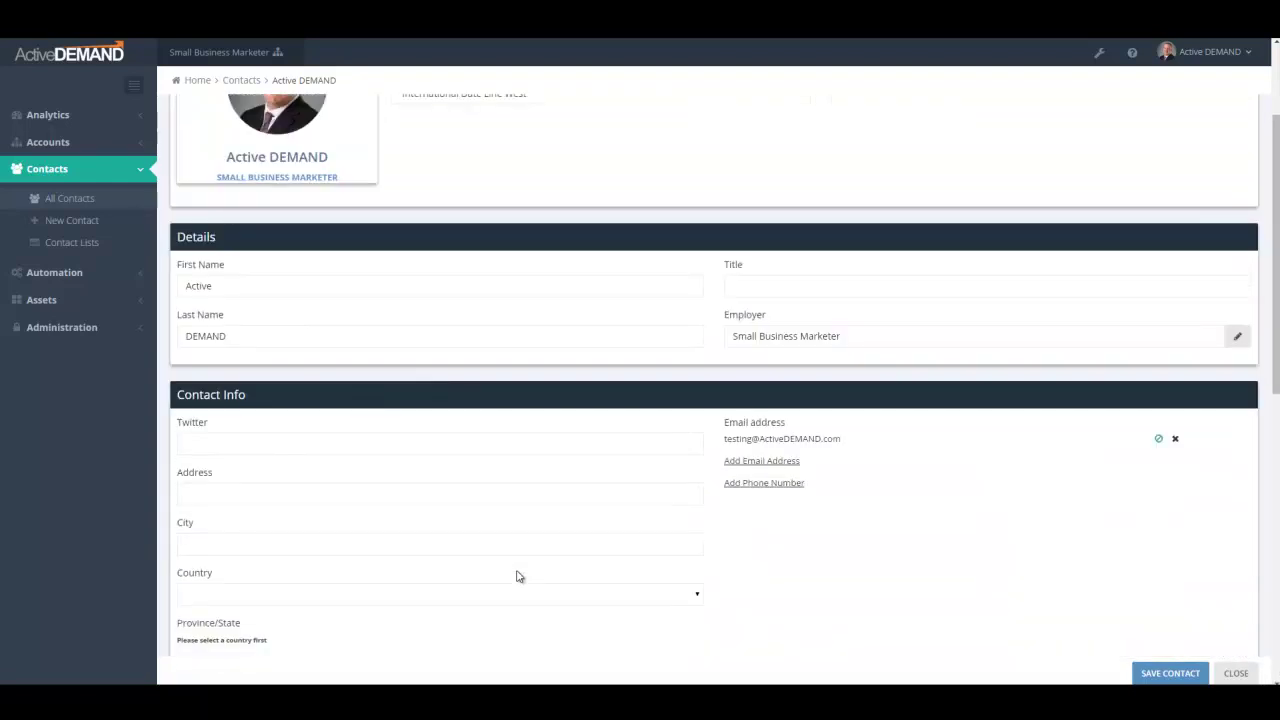
click(1236, 673)
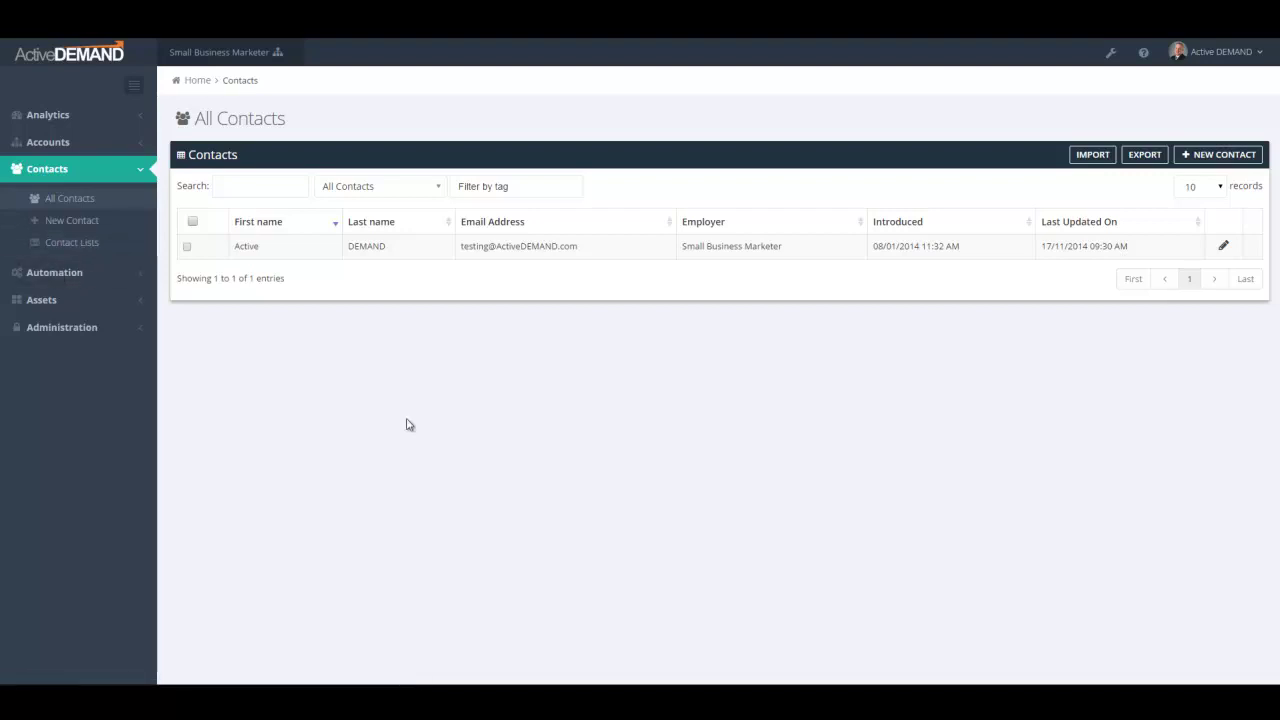
Step: Open the Contact Lists page and examine the Sales Distribution List entry
click(72, 242)
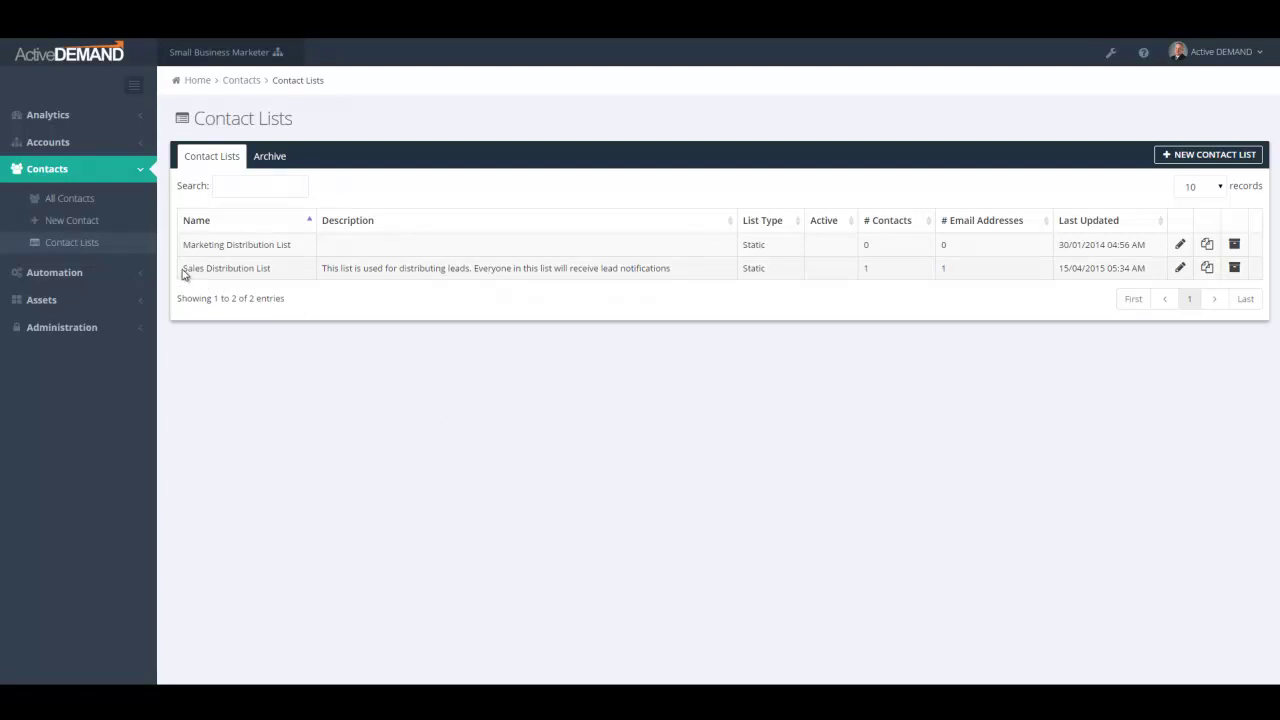
drag(196, 270, 272, 270)
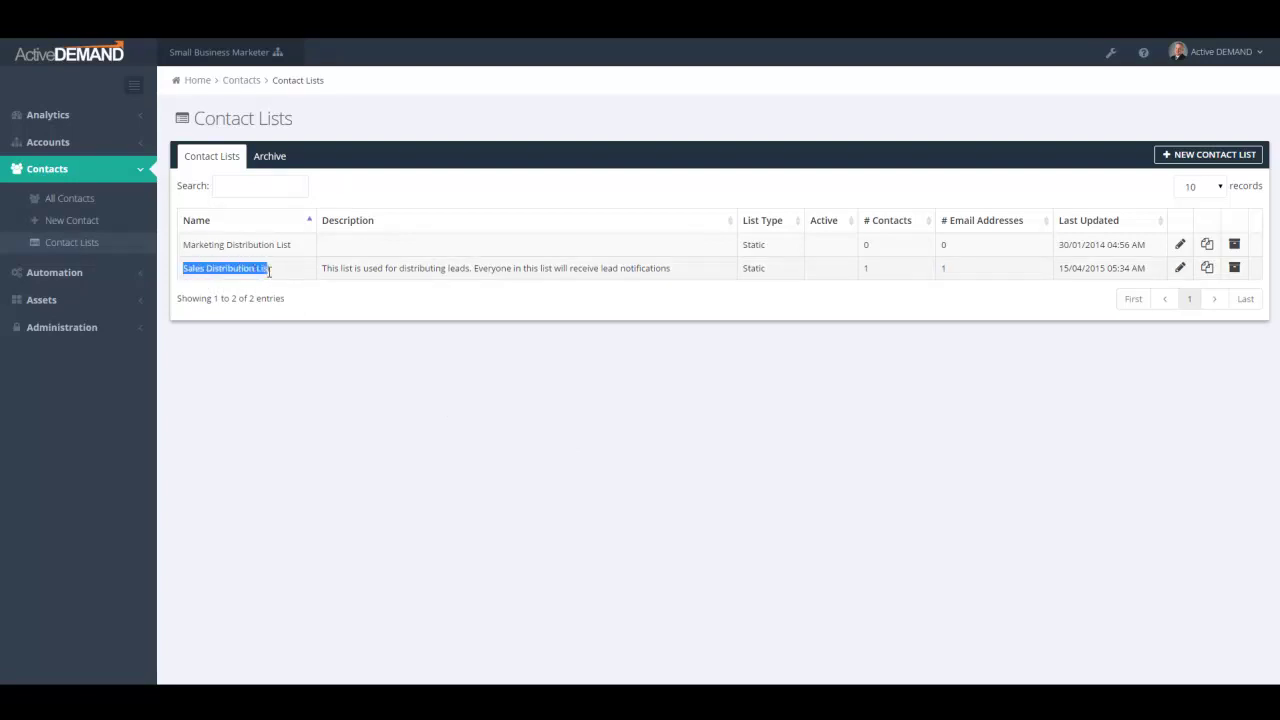
click(373, 381)
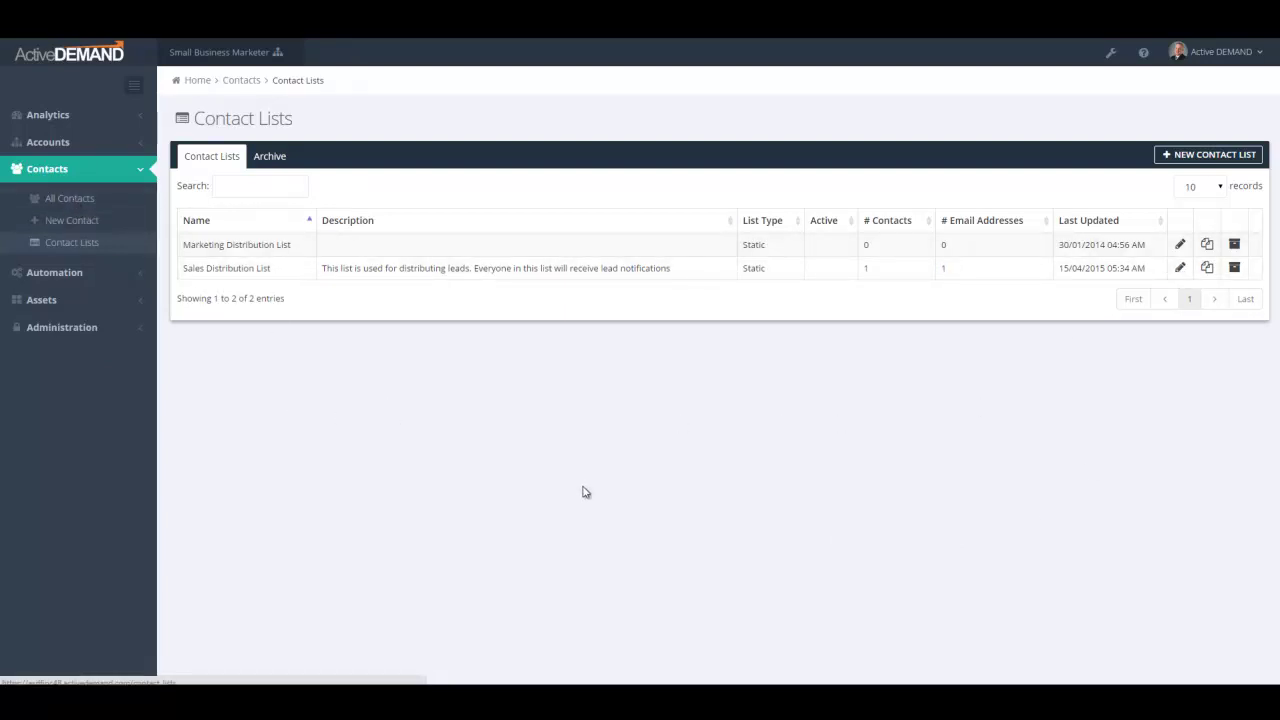
Step: Return to the list of all contacts and review the options under Automation and Assets
click(68, 199)
click(55, 272)
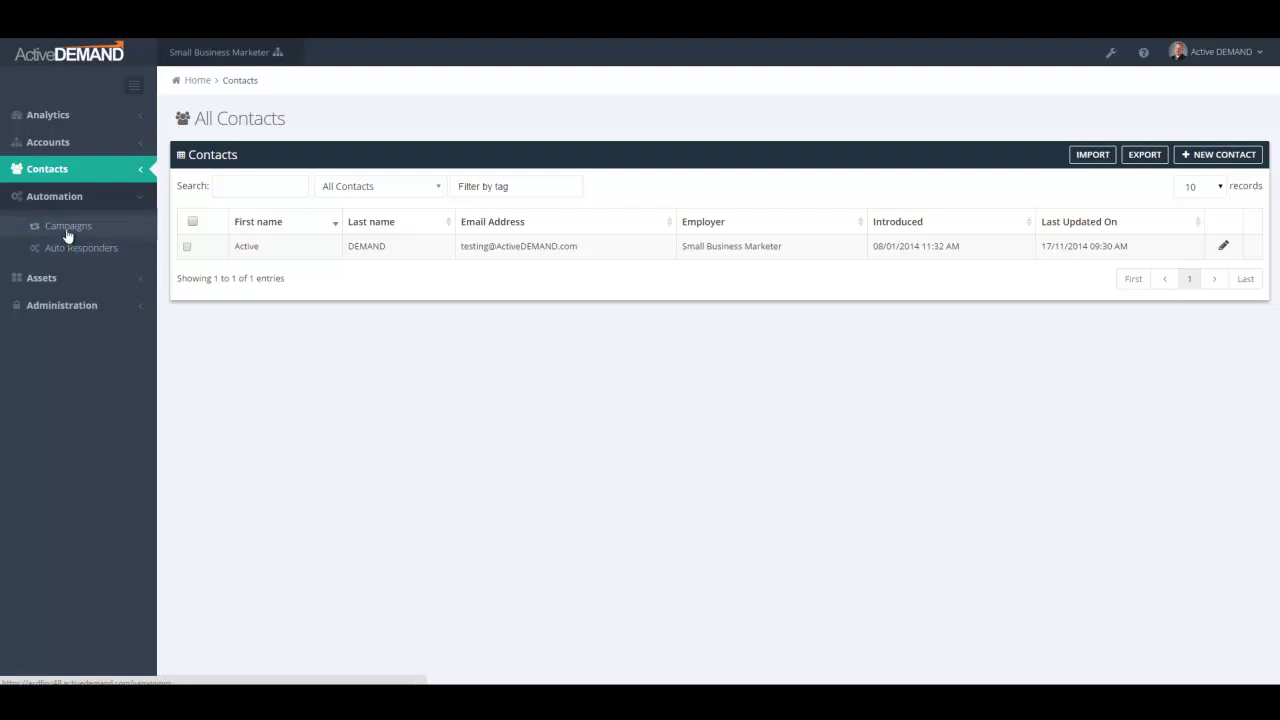
click(67, 231)
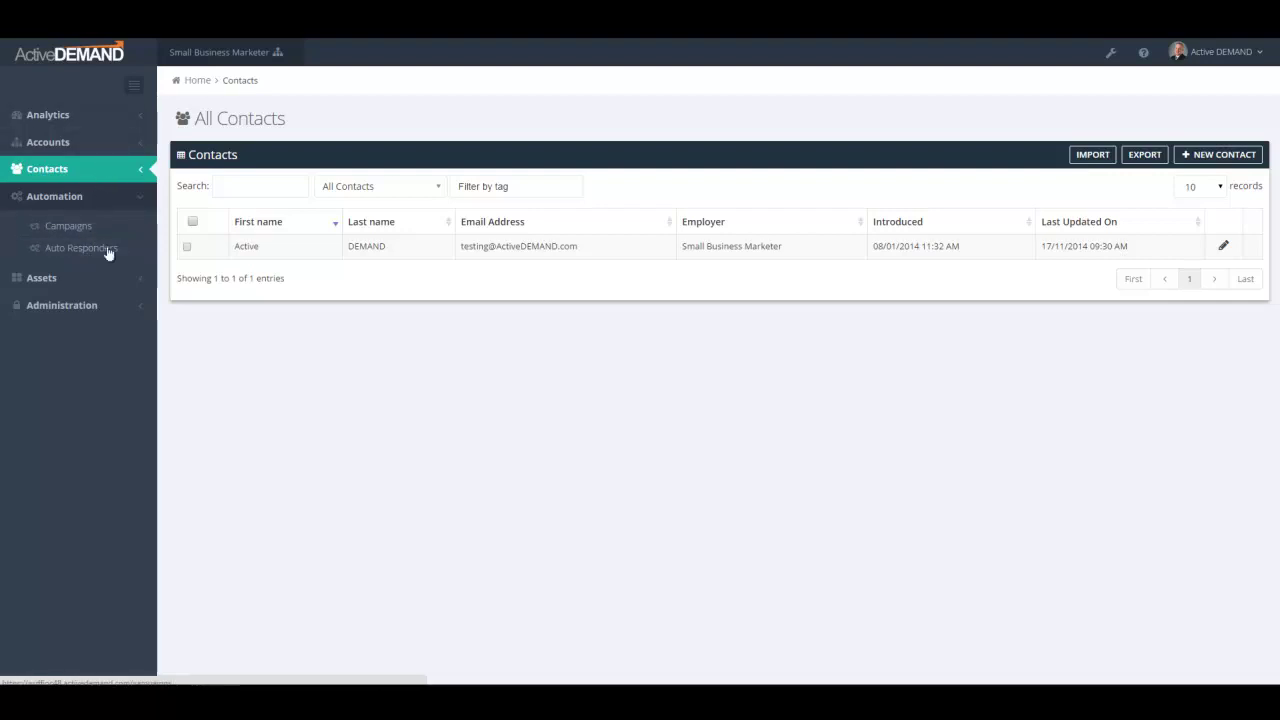
click(45, 277)
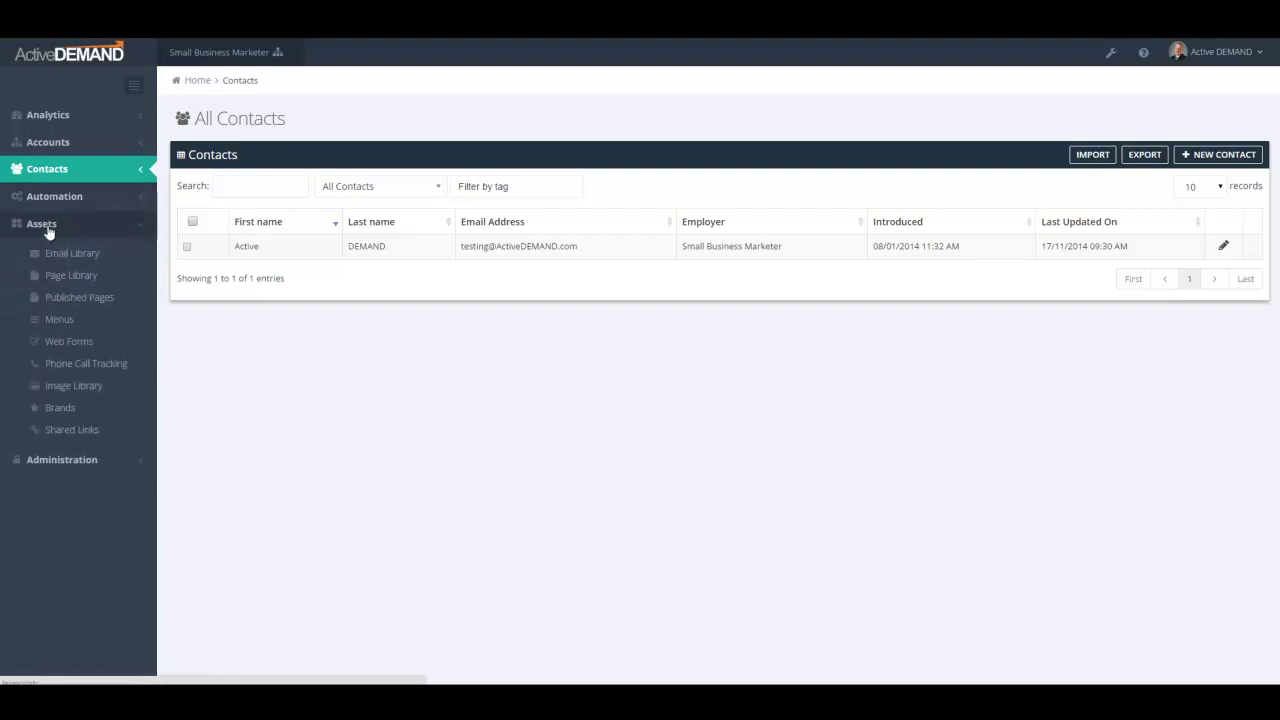
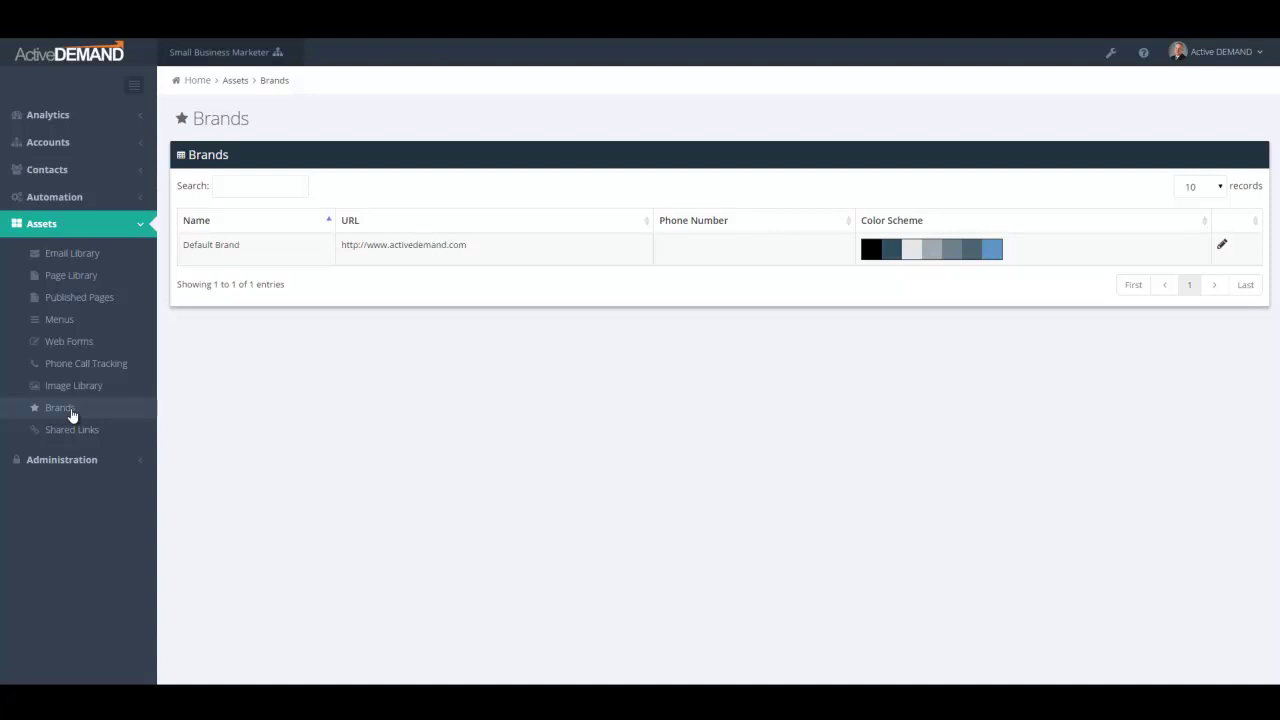
Step: Open the Default Brand and examine its favicon, logo and email header images alongside the web and email previews
click(1222, 248)
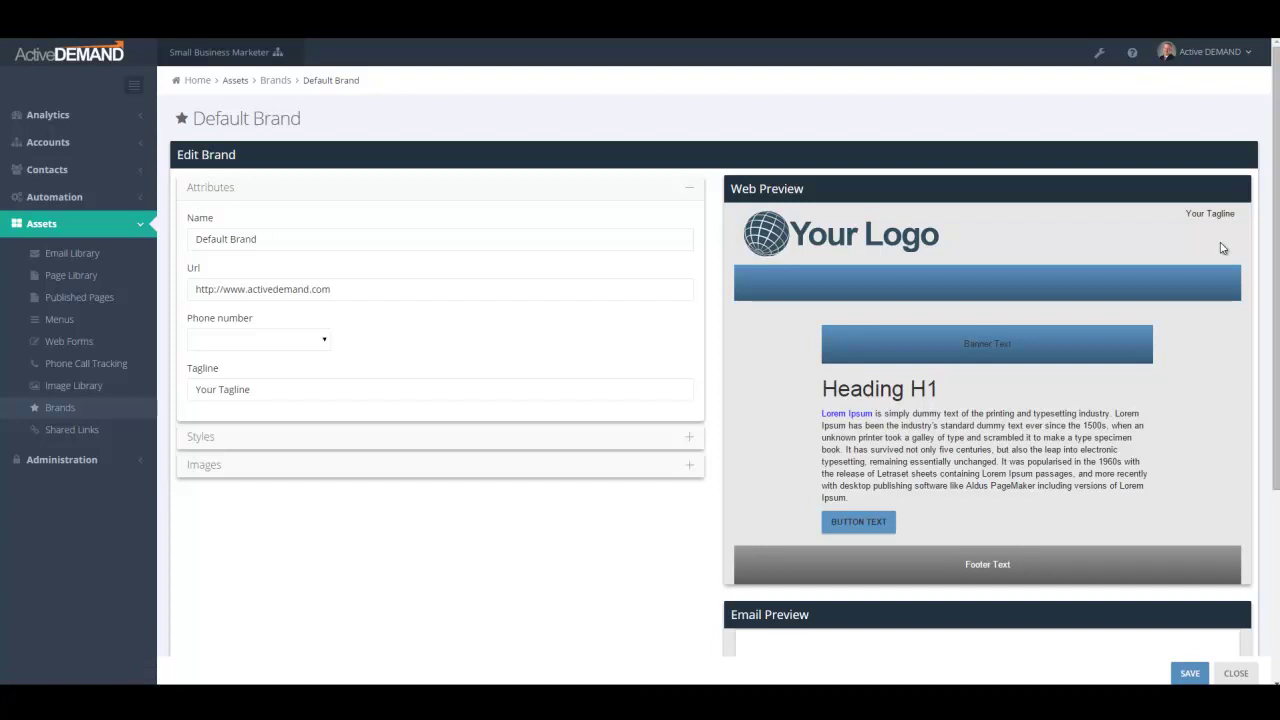
click(420, 464)
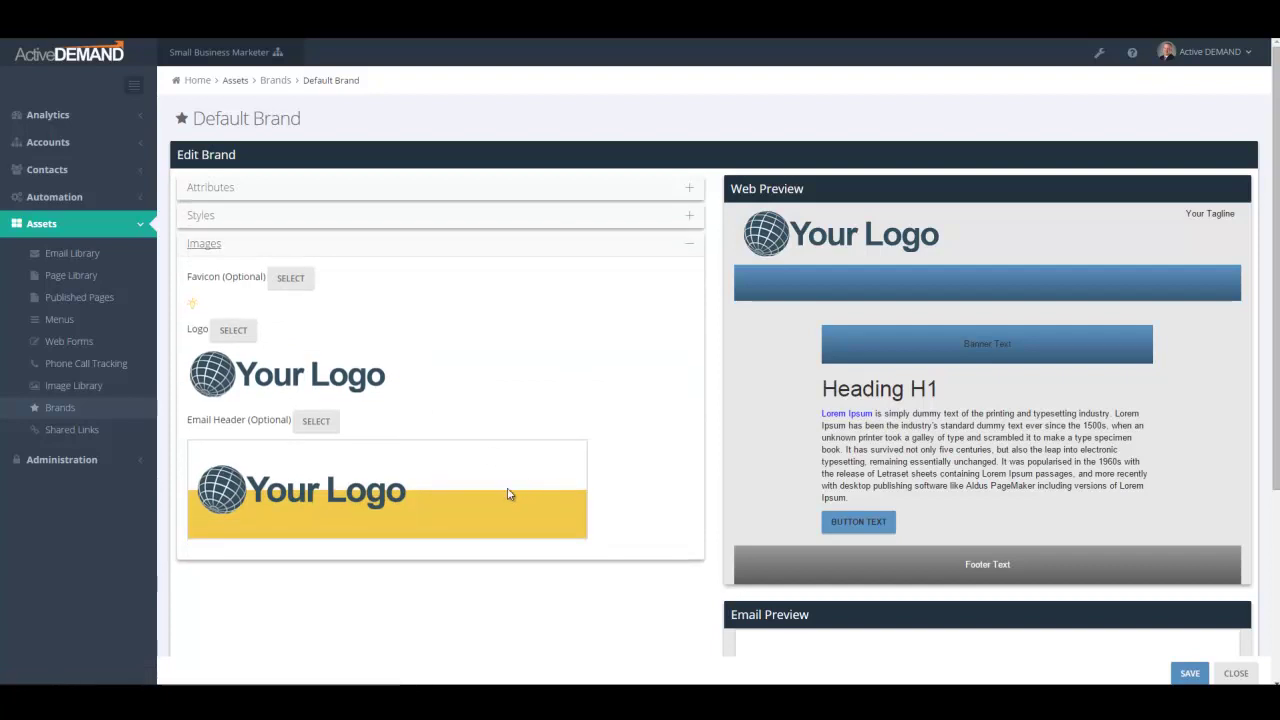
scroll(990, 412, down, 3)
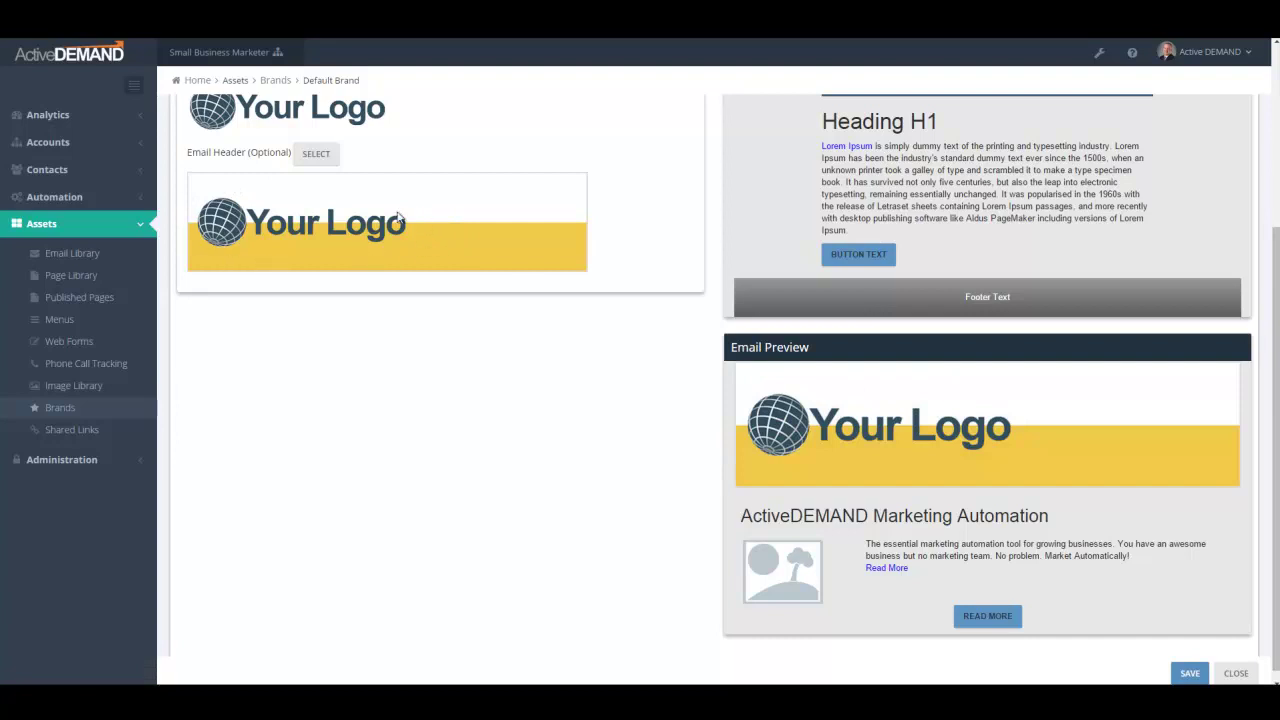
scroll(358, 258, up, 2)
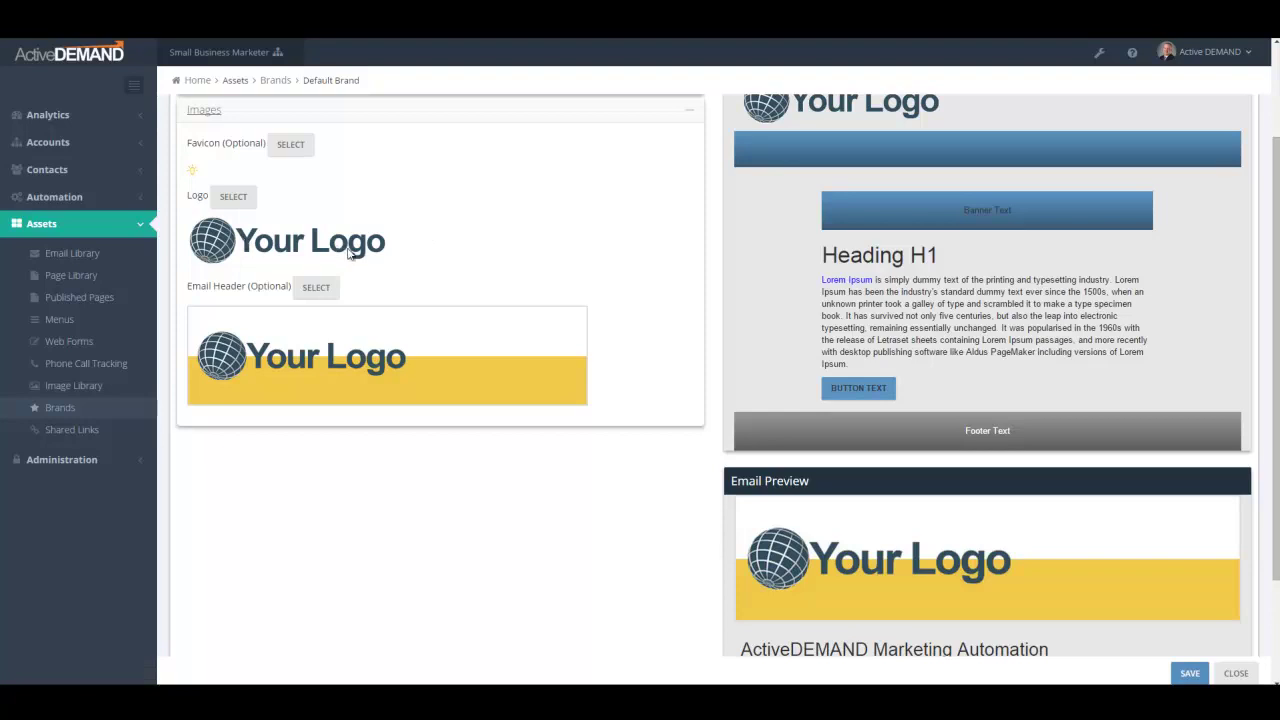
scroll(345, 252, up, 1)
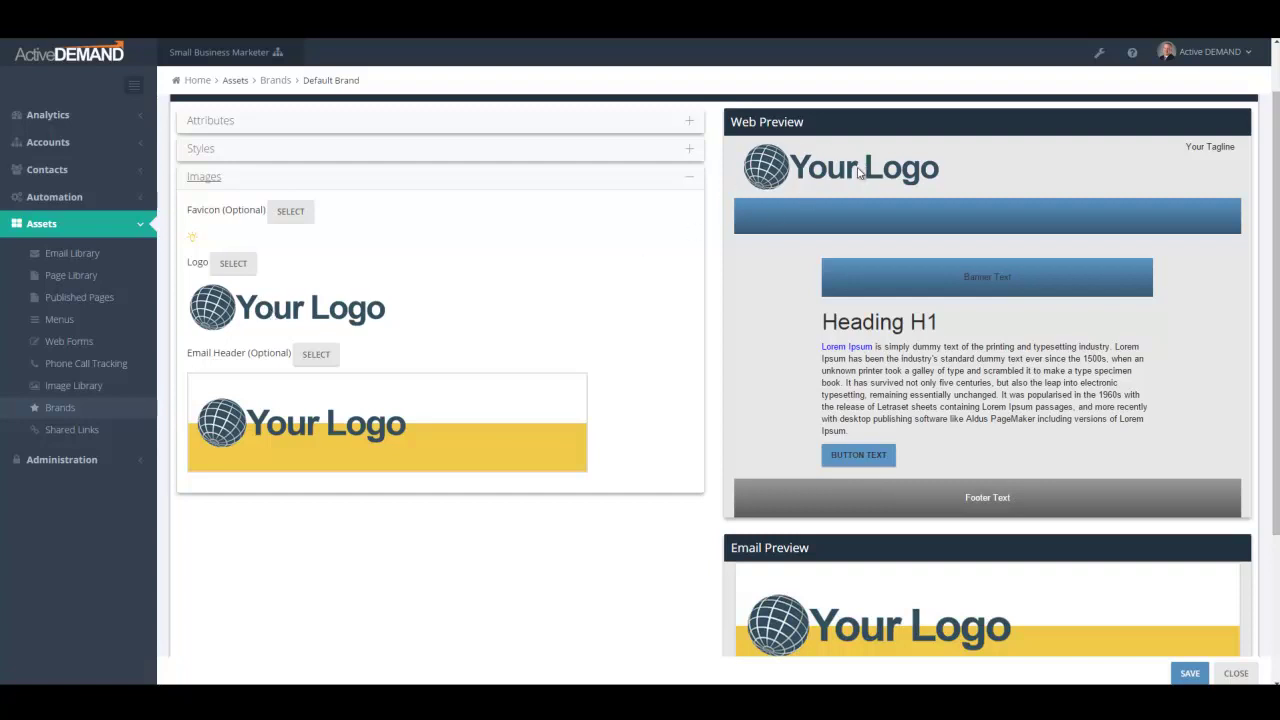
scroll(882, 435, down, 3)
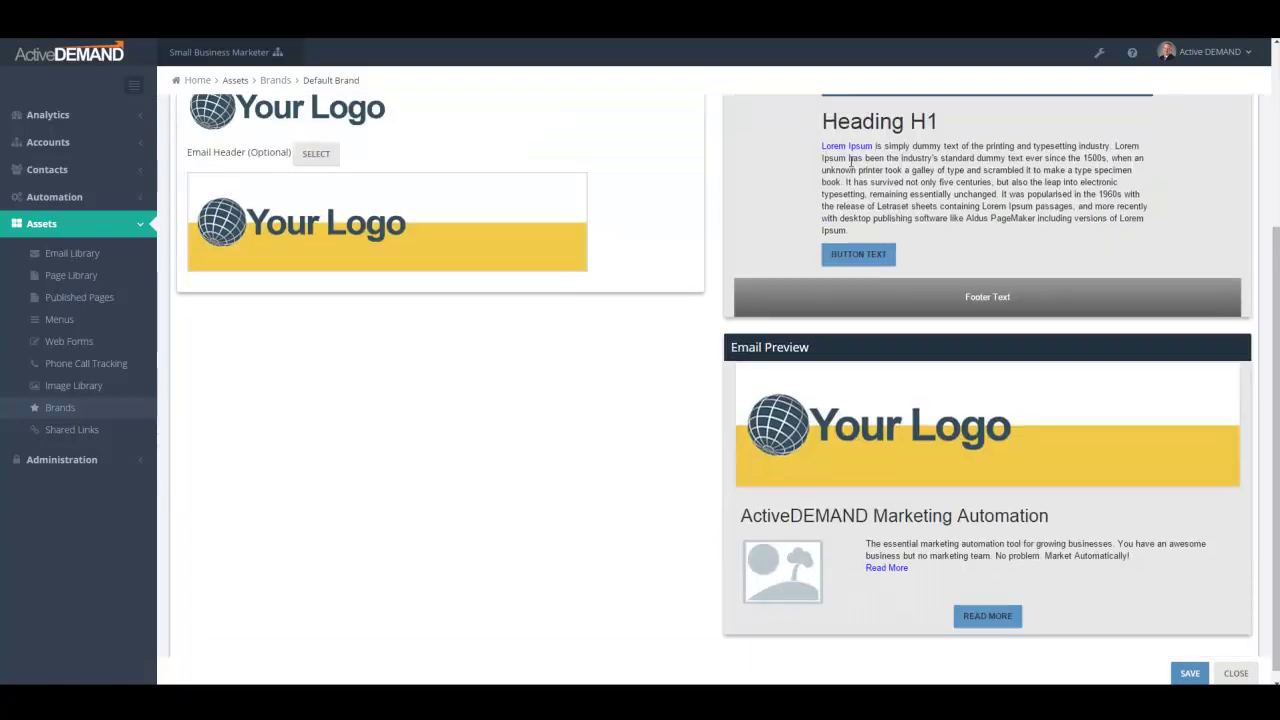
scroll(946, 434, up, 3)
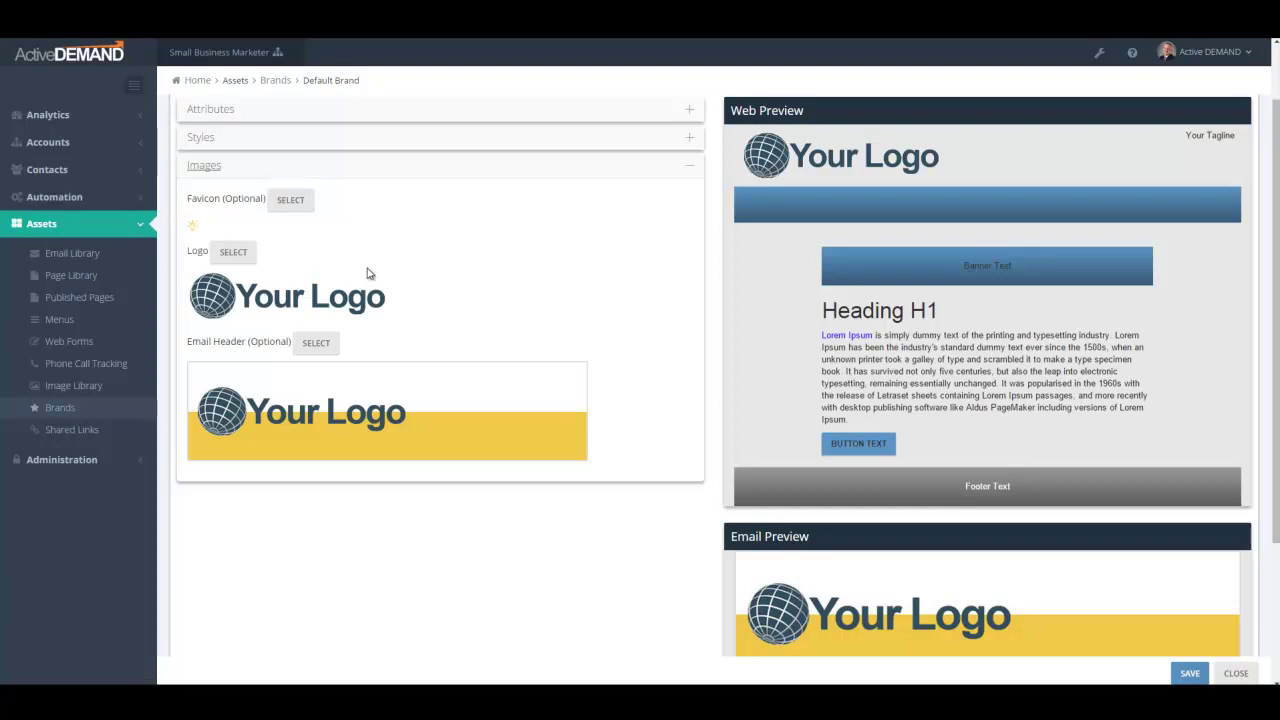
Step: Look over the Default Brand's Styles settings for colors and fonts, and return to its Attributes
click(459, 146)
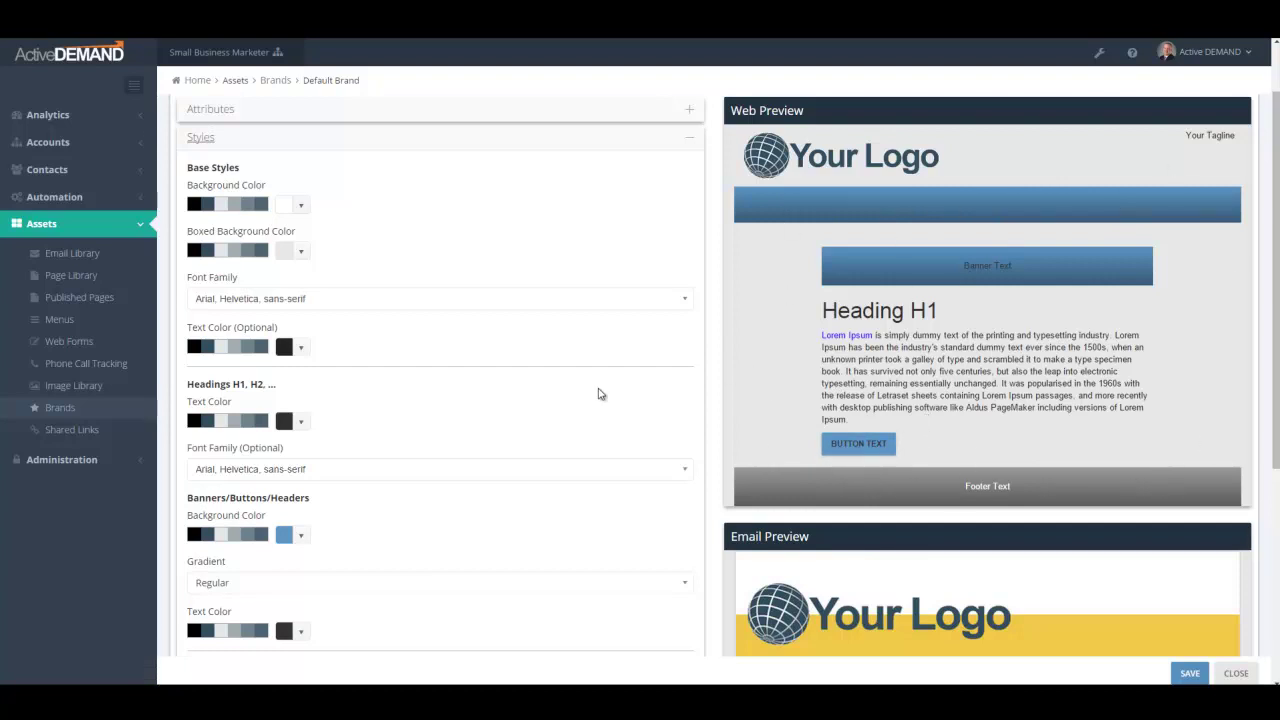
scroll(558, 491, down, 2)
scroll(557, 491, up, 2)
scroll(560, 488, up, 1)
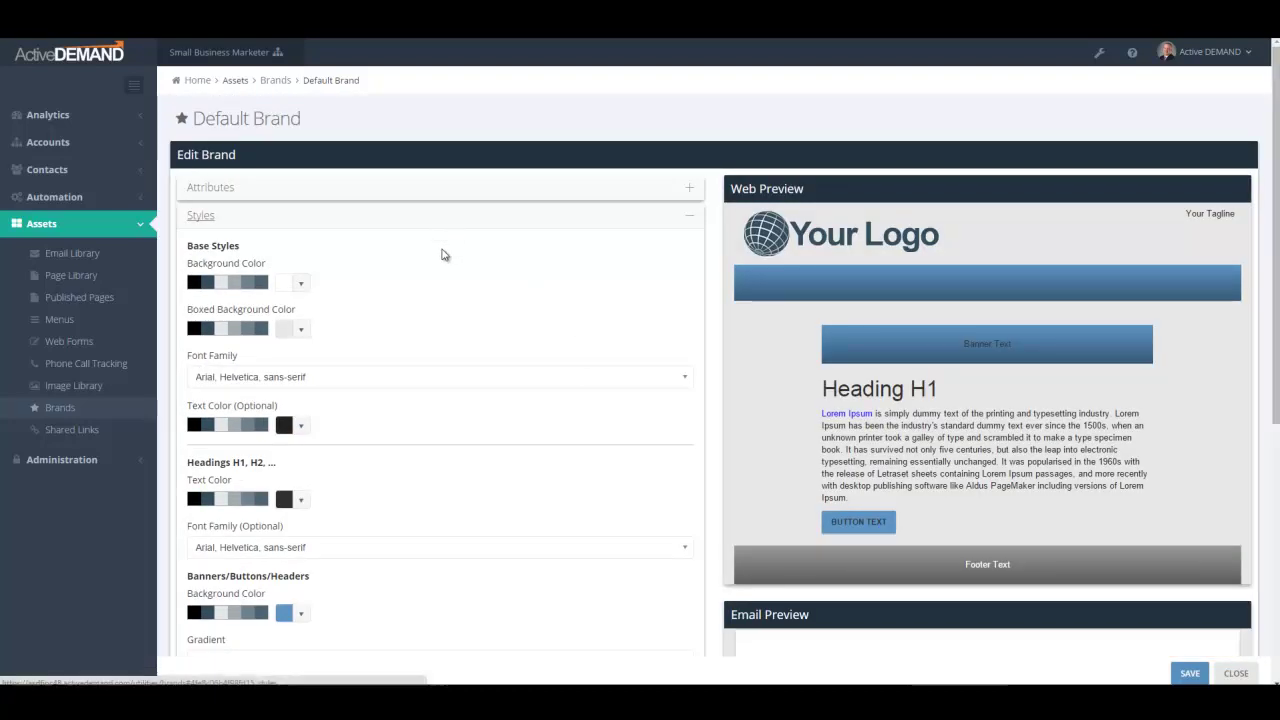
click(456, 193)
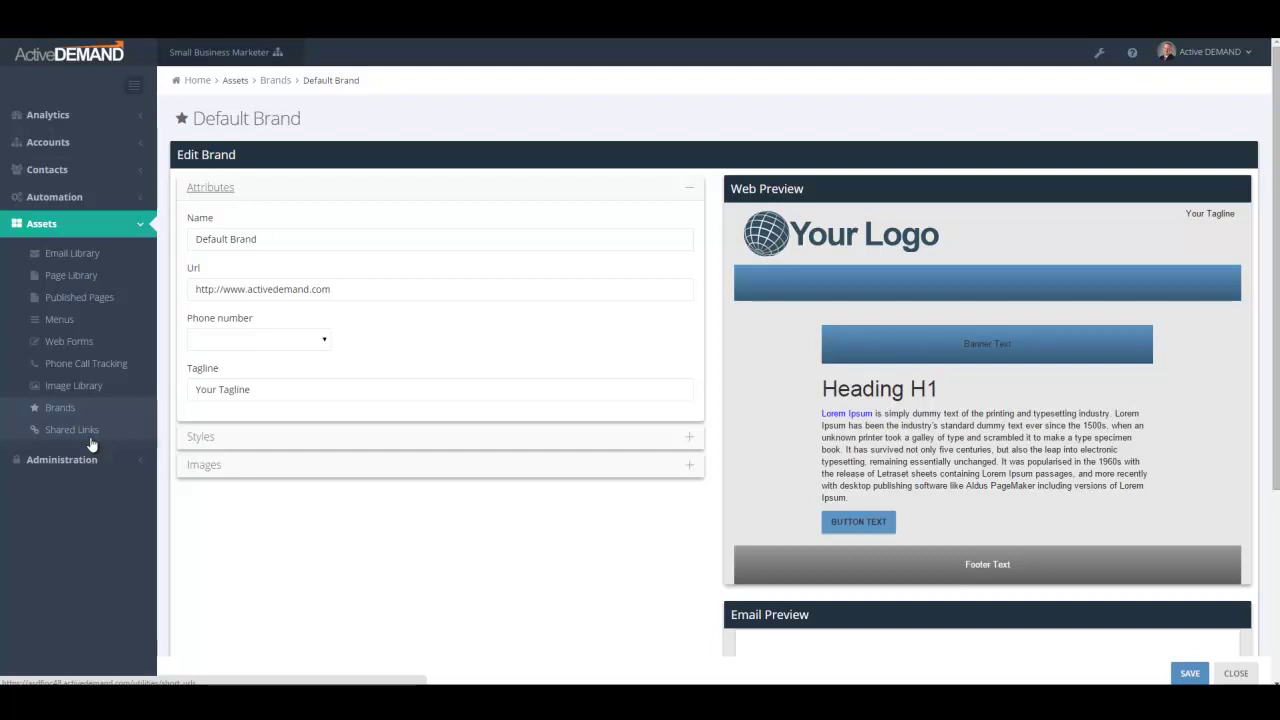
Step: Return to the home dashboard and review the Account Setup checklist and the user account menu, closing both
click(78, 225)
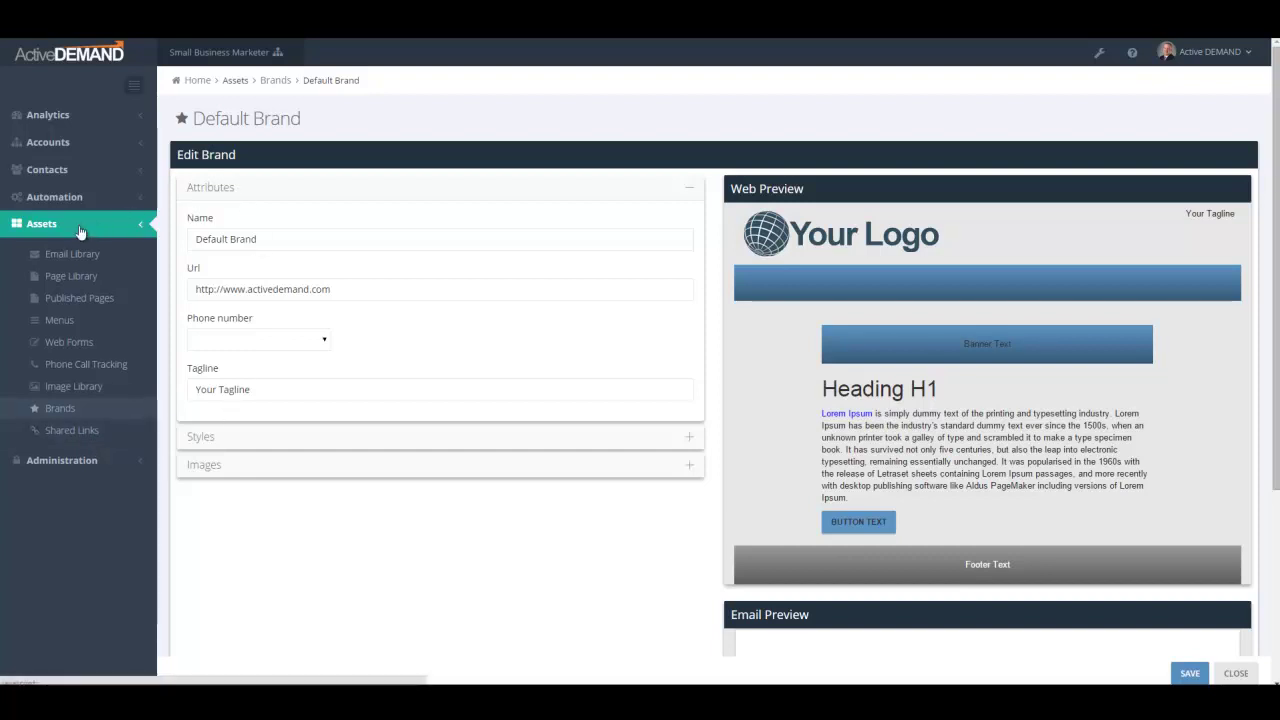
click(197, 81)
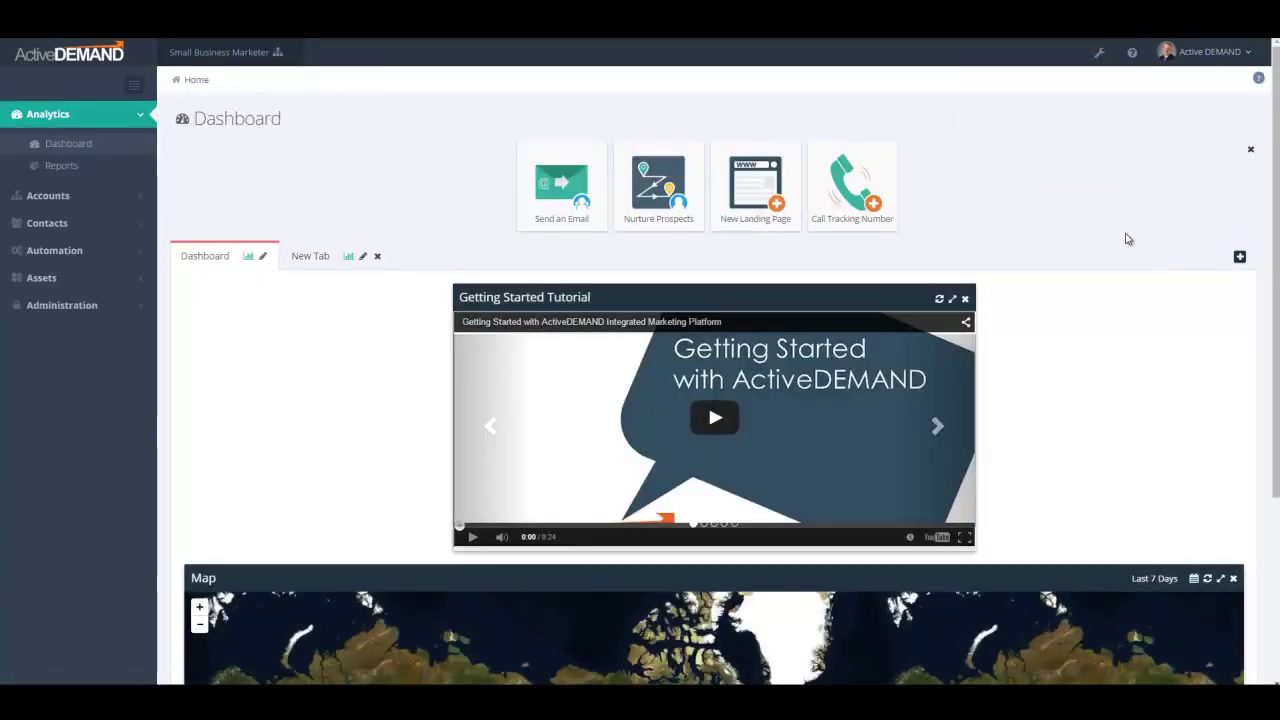
click(1101, 54)
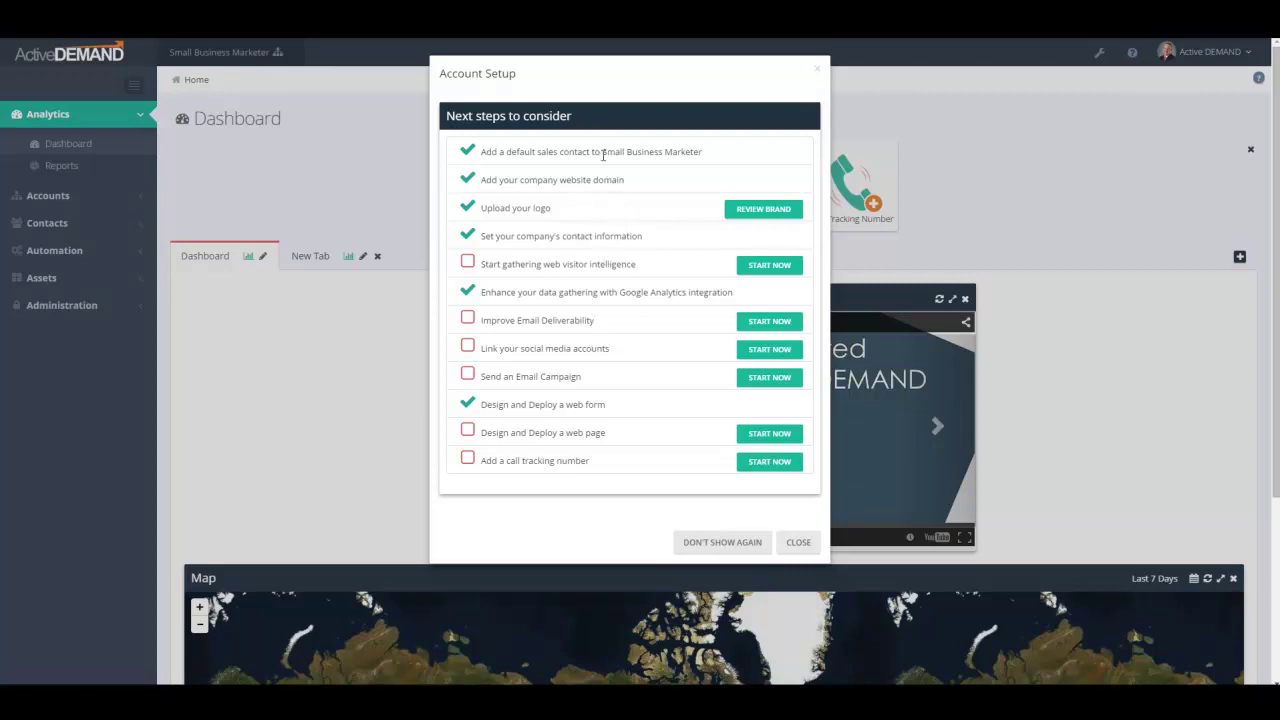
click(800, 542)
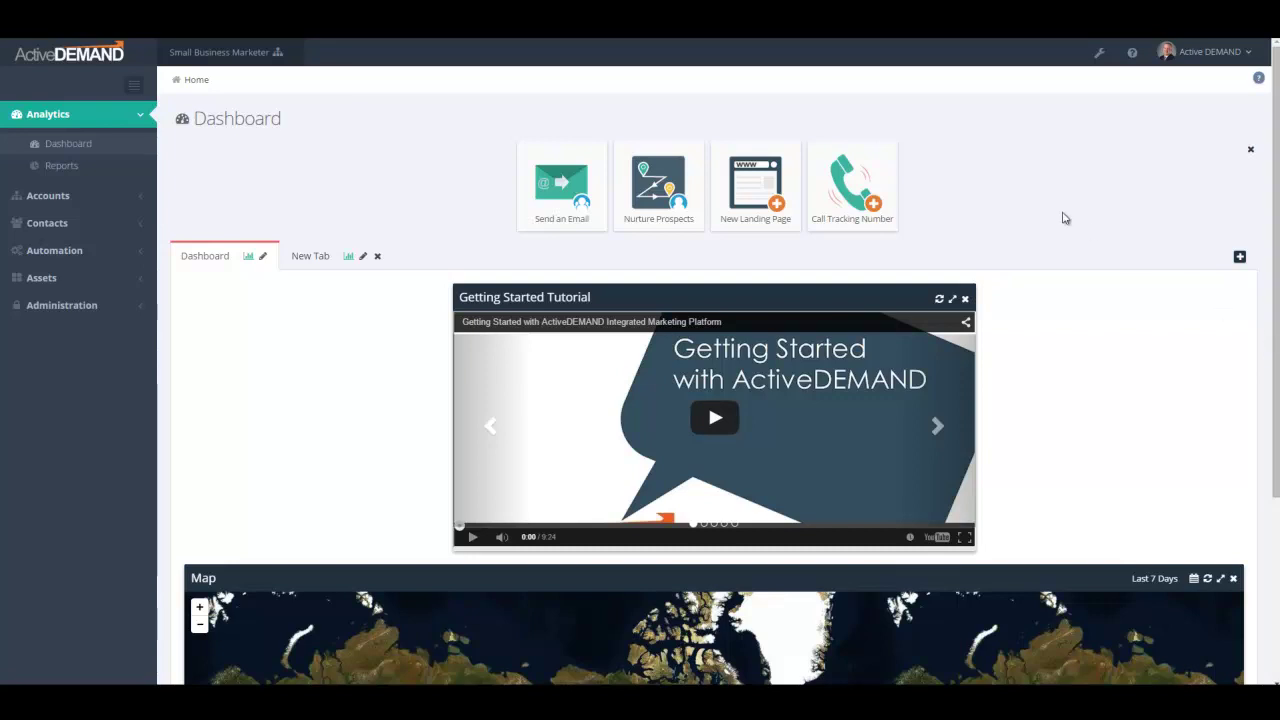
click(1168, 52)
click(1048, 116)
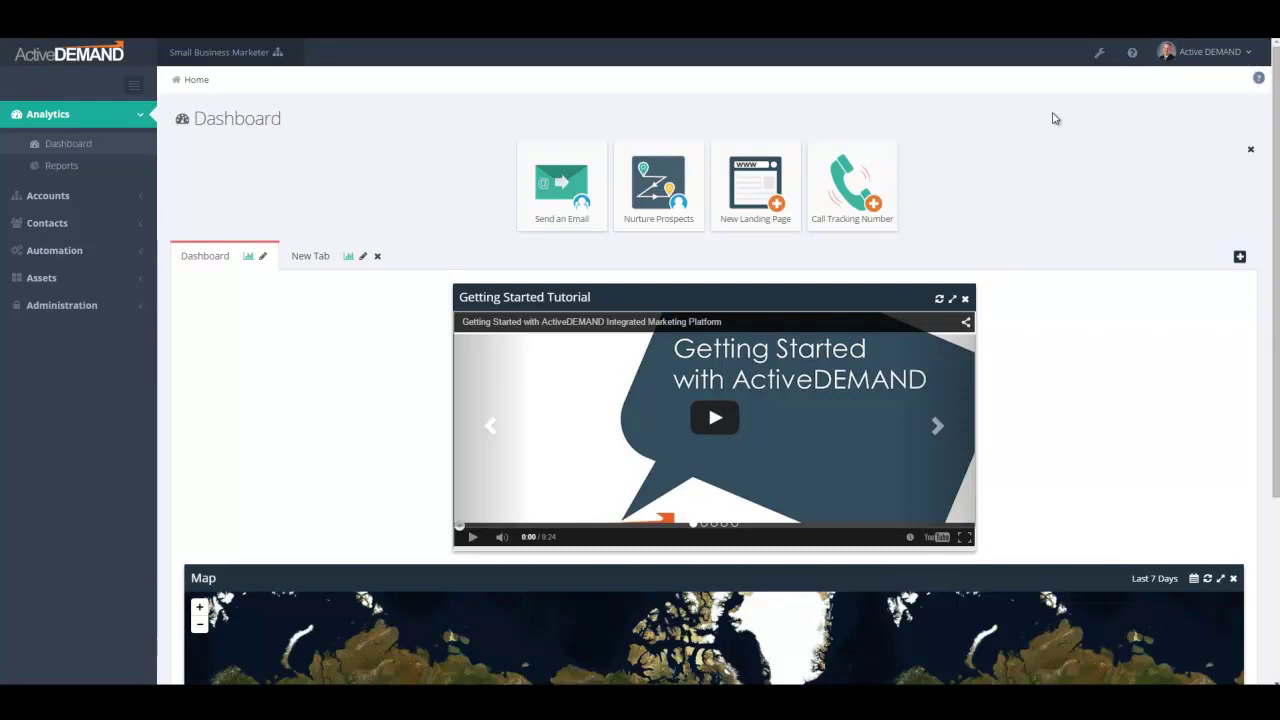